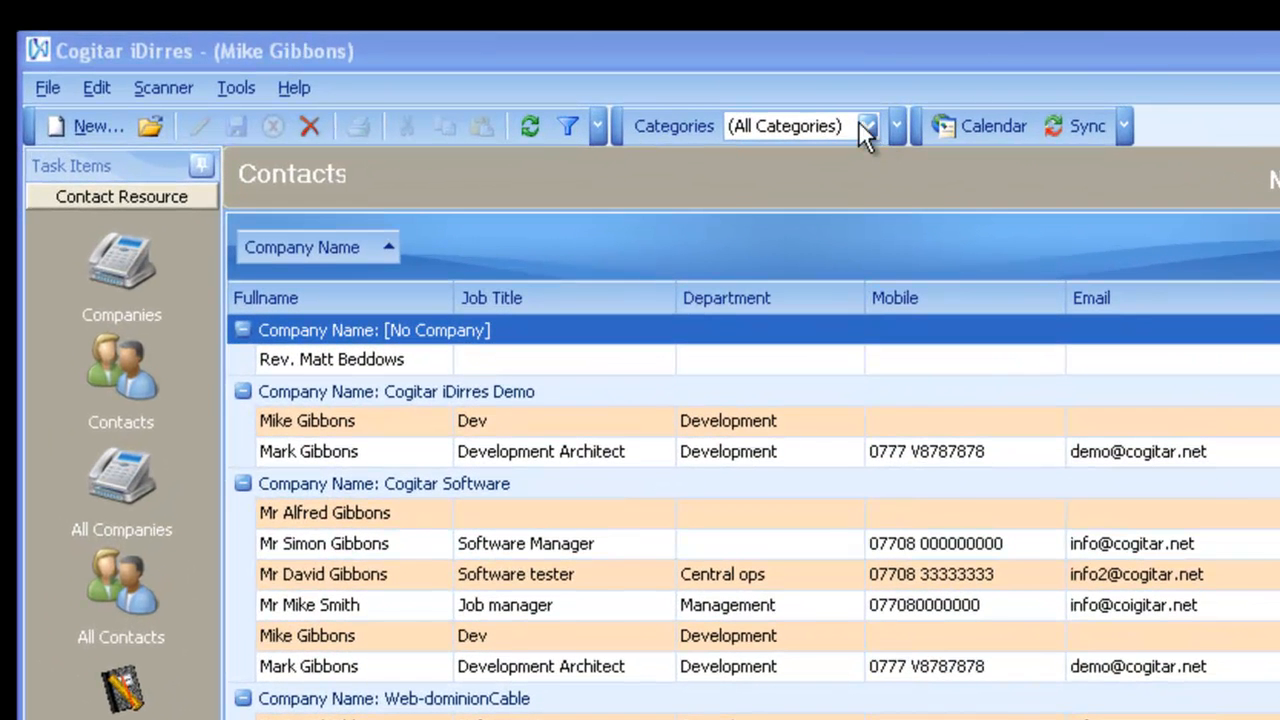
- Filter the contacts list by the Direct Sales Team category and clear that filter again
{"action": "left_click", "coordinate": [868, 127]}
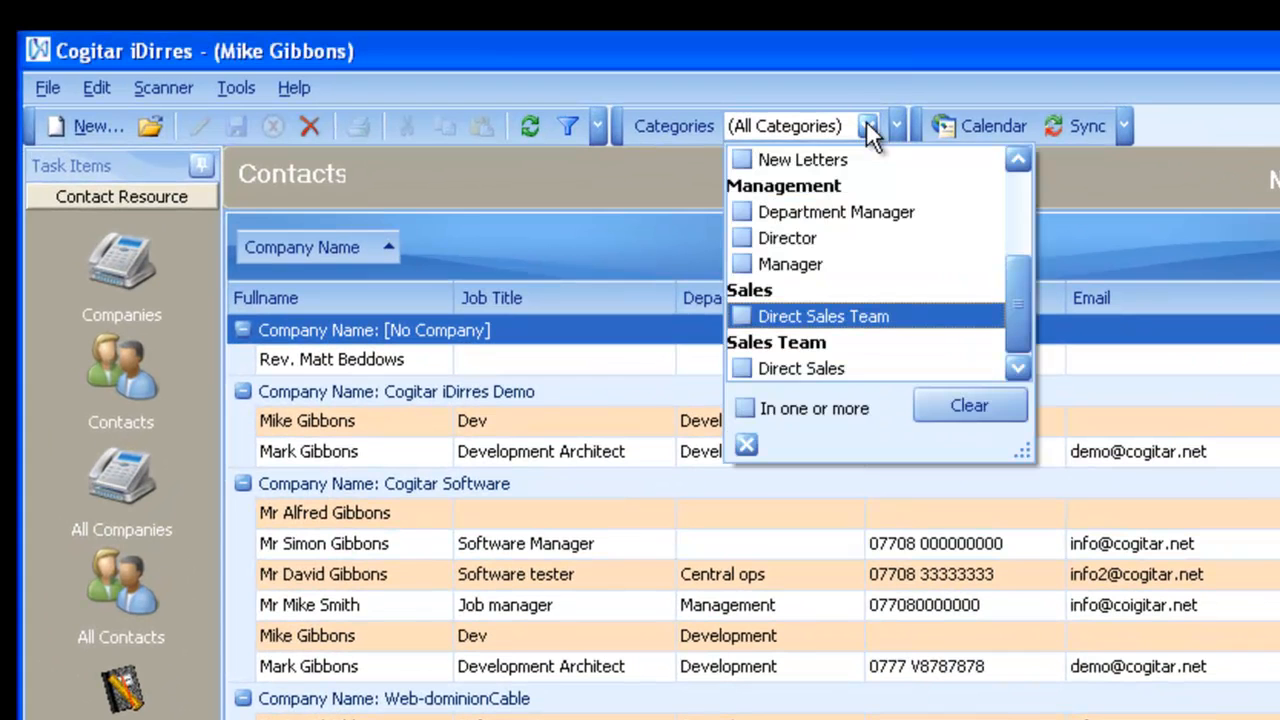
{"action": "left_click", "coordinate": [744, 318]}
{"action": "left_click", "coordinate": [746, 448]}
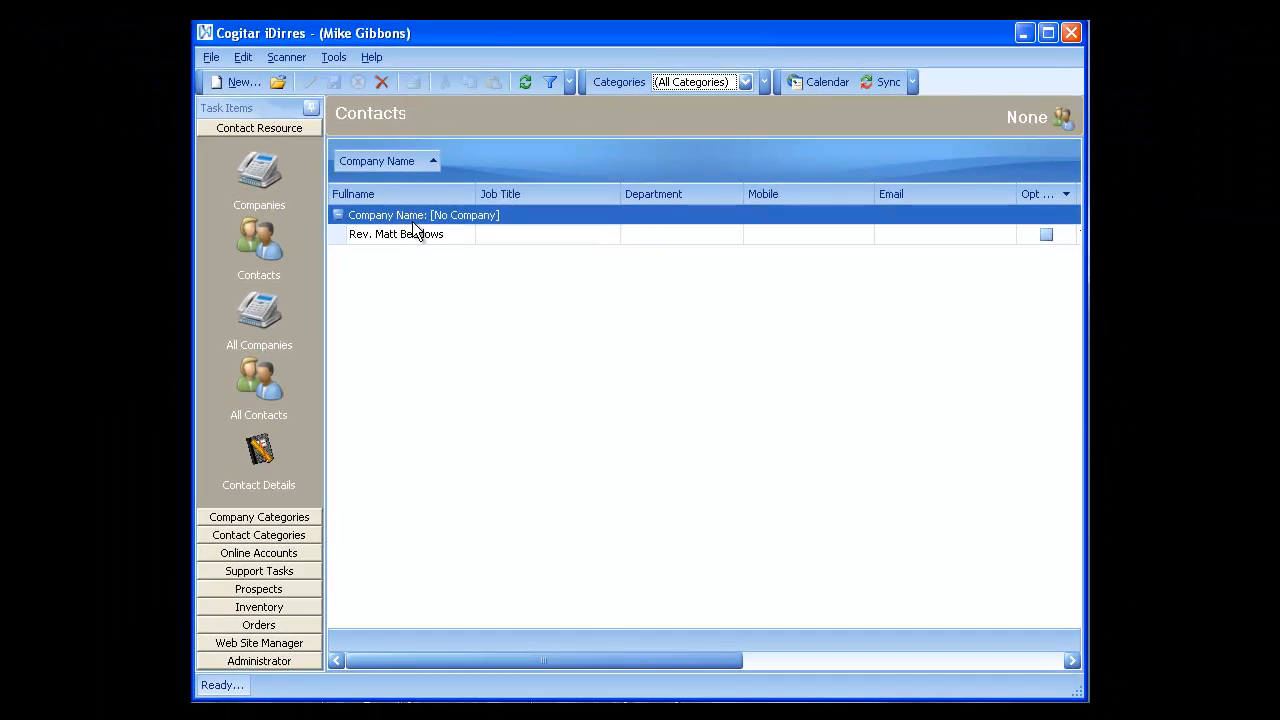
{"action": "left_click", "coordinate": [740, 82]}
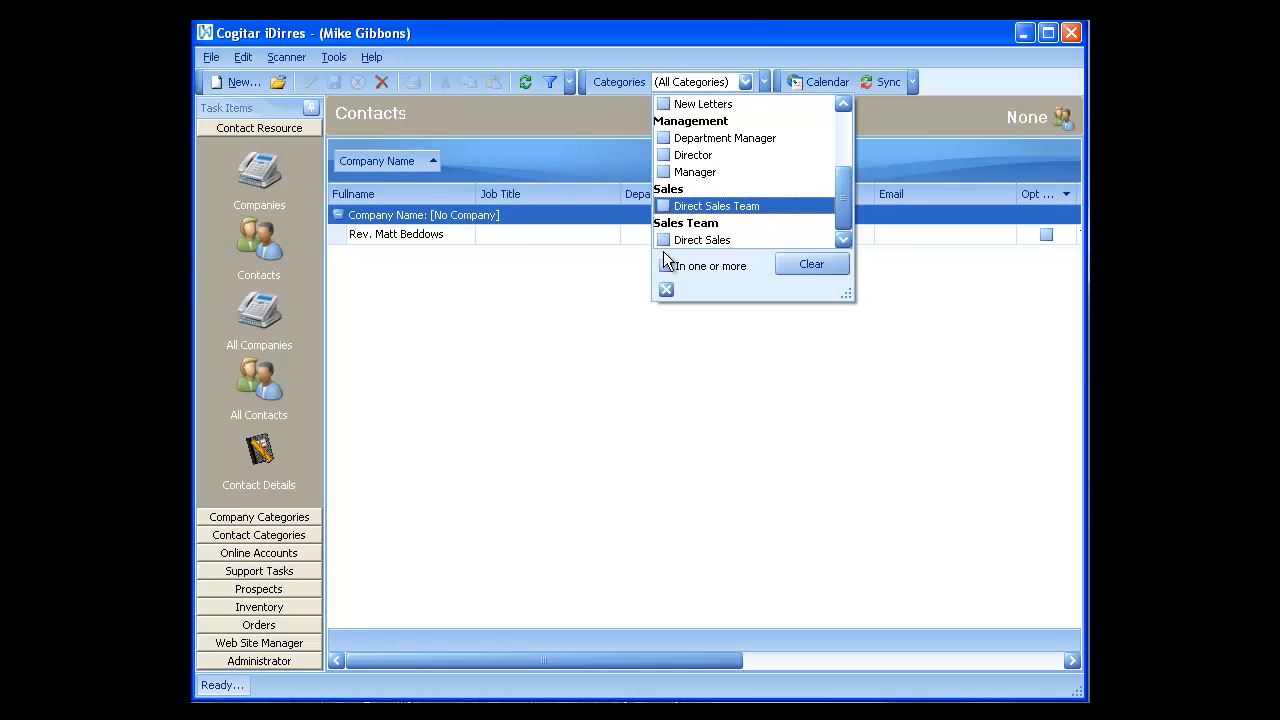
{"action": "left_click", "coordinate": [665, 289]}
- Open the Development Architect contact under Cogitar iDirres Demo and view its category assignments
{"action": "left_click", "coordinate": [441, 296]}
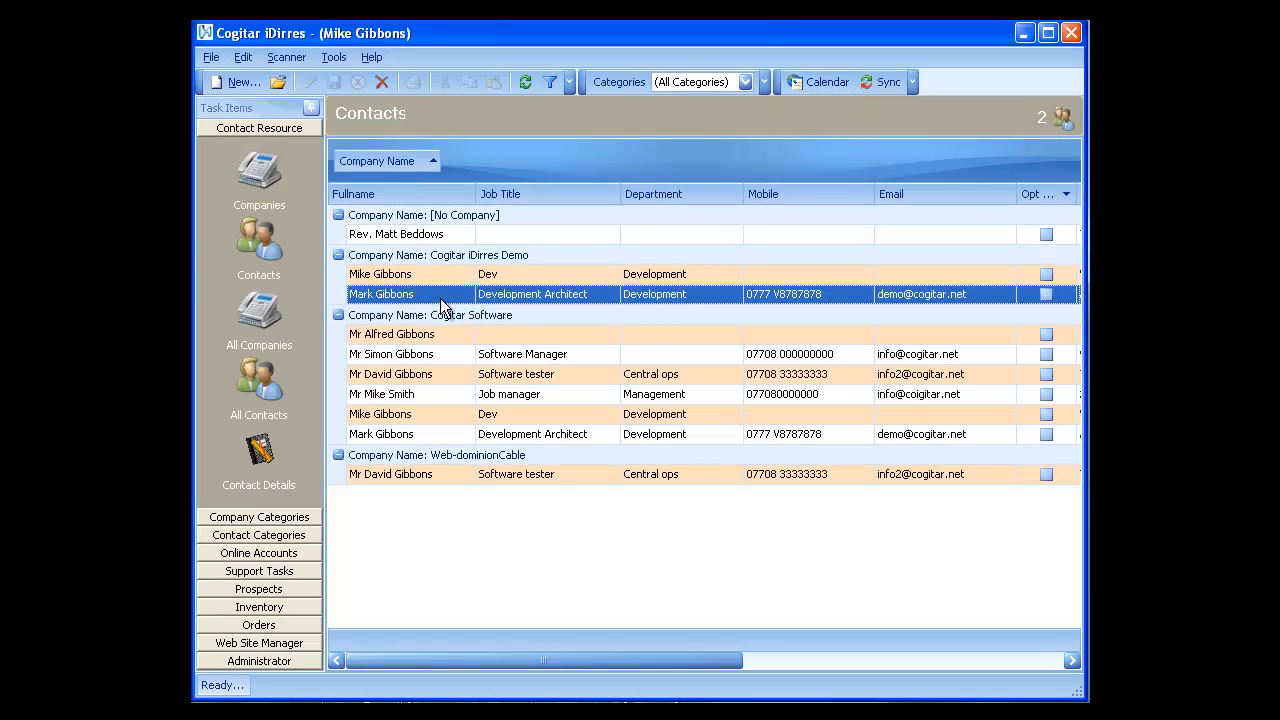
{"action": "double_click", "coordinate": [441, 300]}
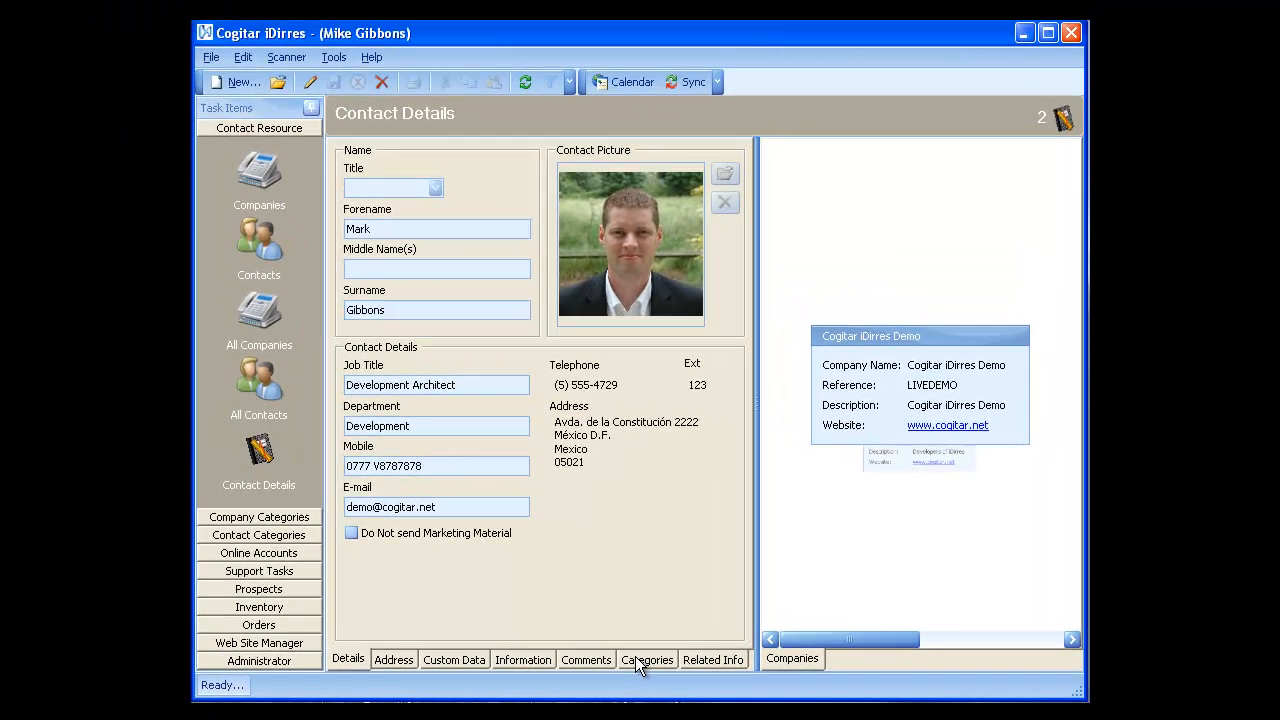
{"action": "left_click", "coordinate": [421, 637]}
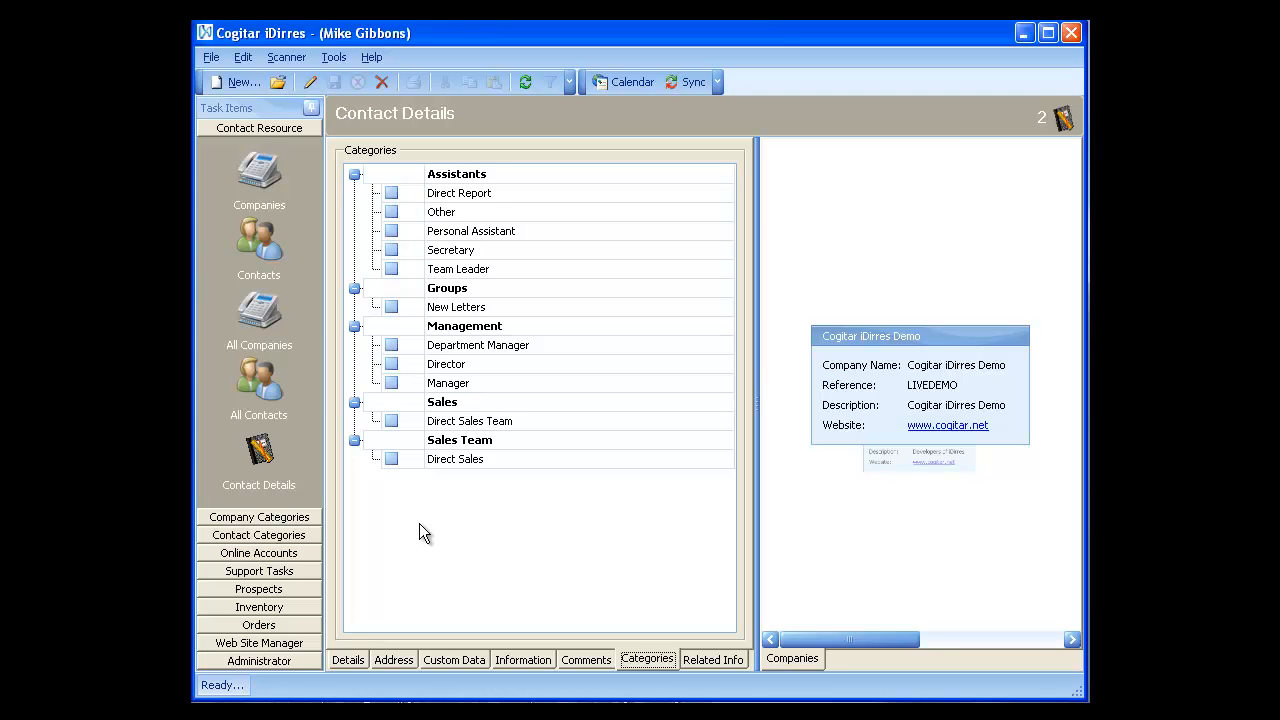
- Open the company with reference COG and view its category assignments
{"action": "left_click", "coordinate": [259, 180]}
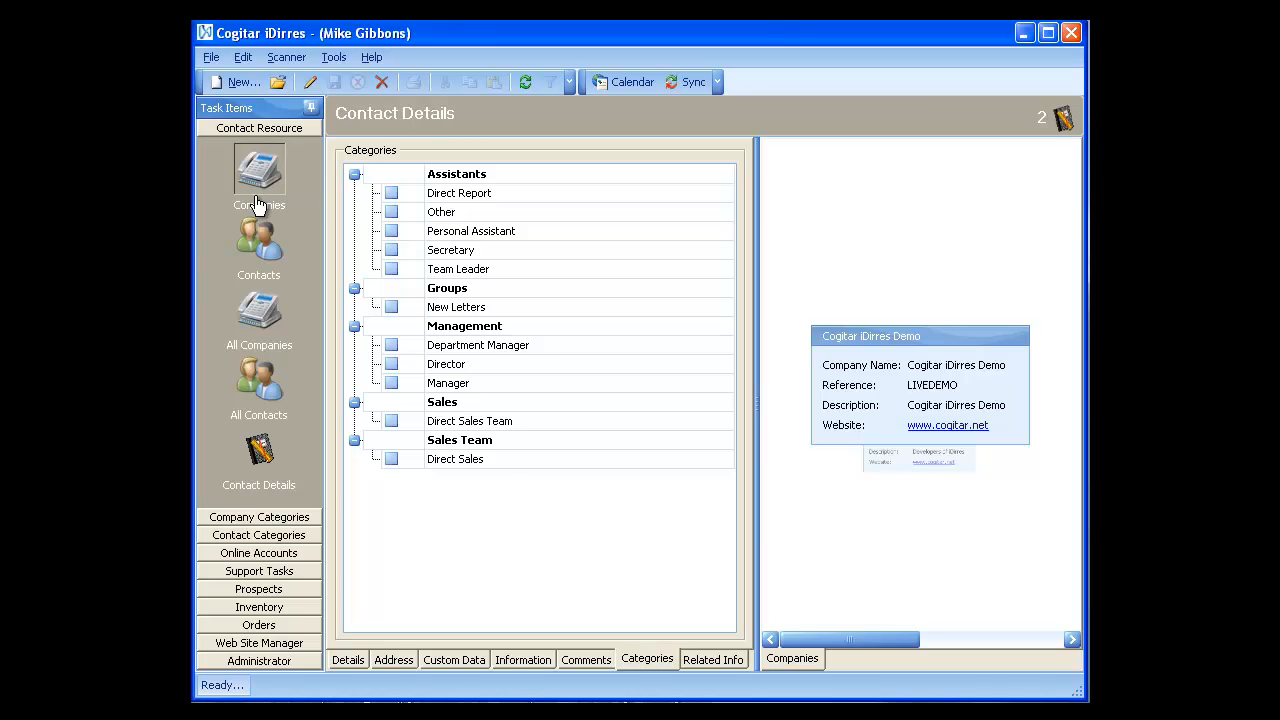
{"action": "double_click", "coordinate": [408, 204]}
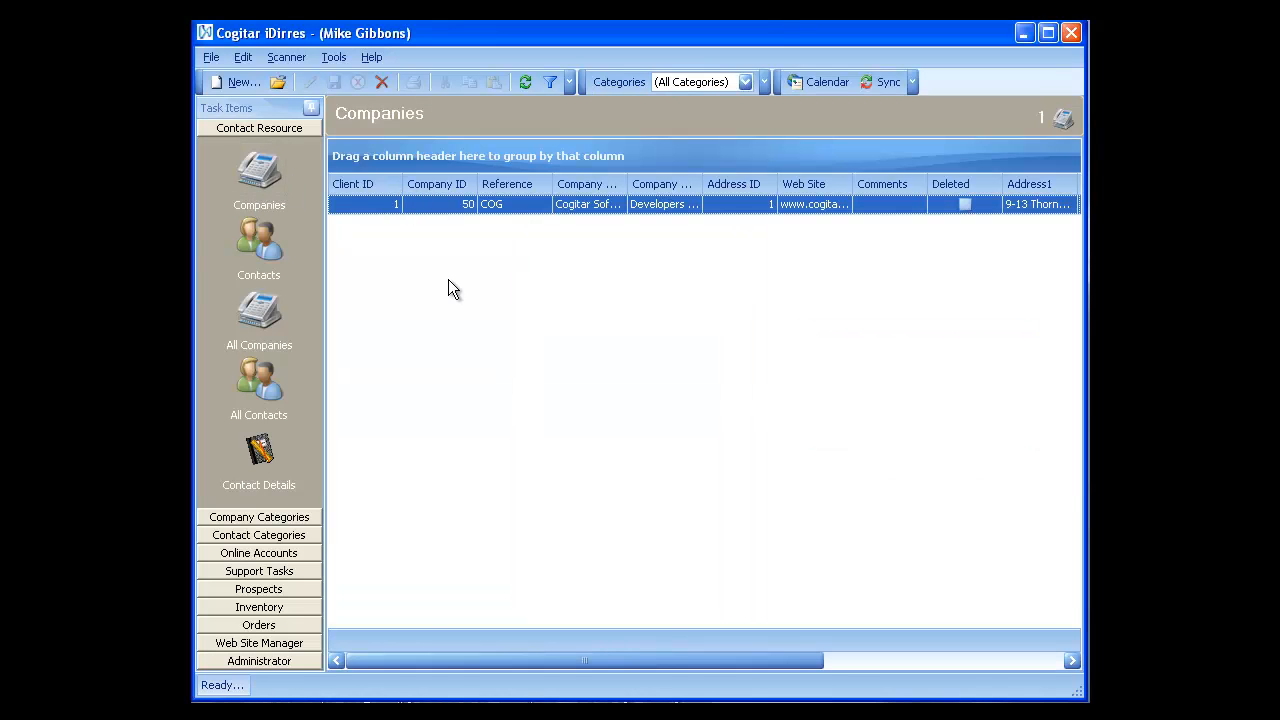
{"action": "left_click", "coordinate": [585, 664]}
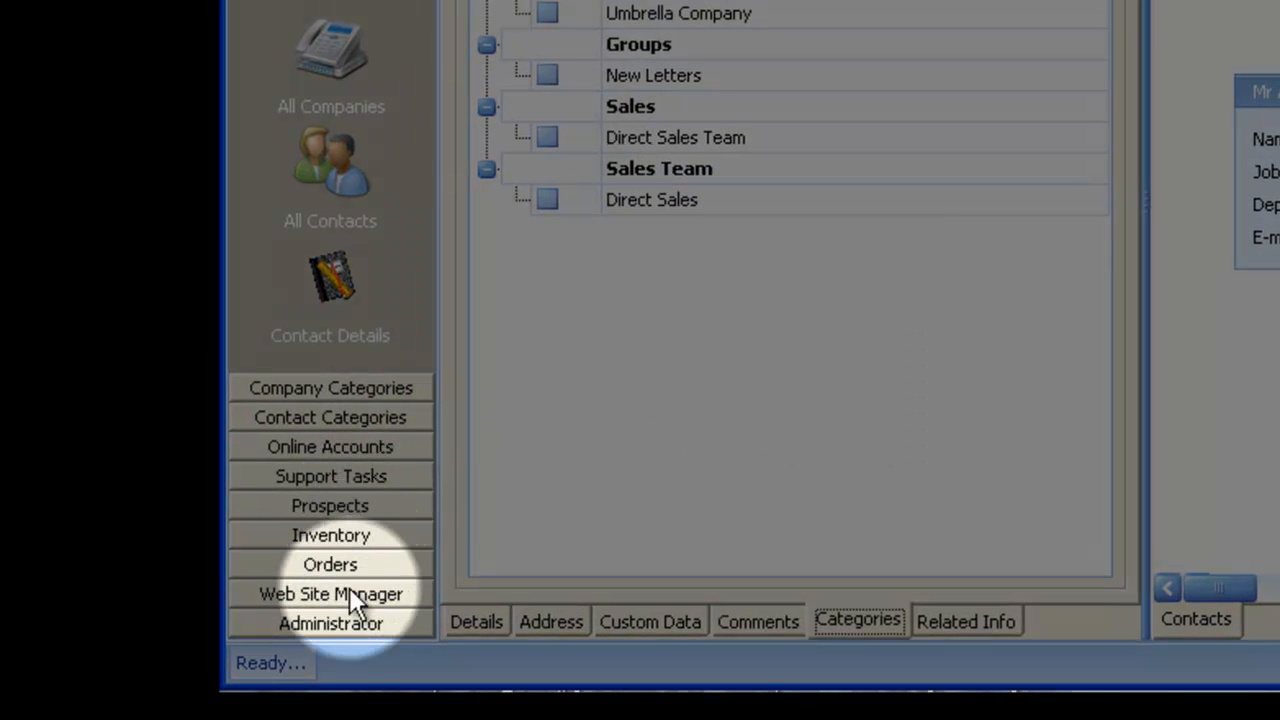
- Open the contact category groups in the administrator's Lookup Editor
{"action": "left_click", "coordinate": [344, 618]}
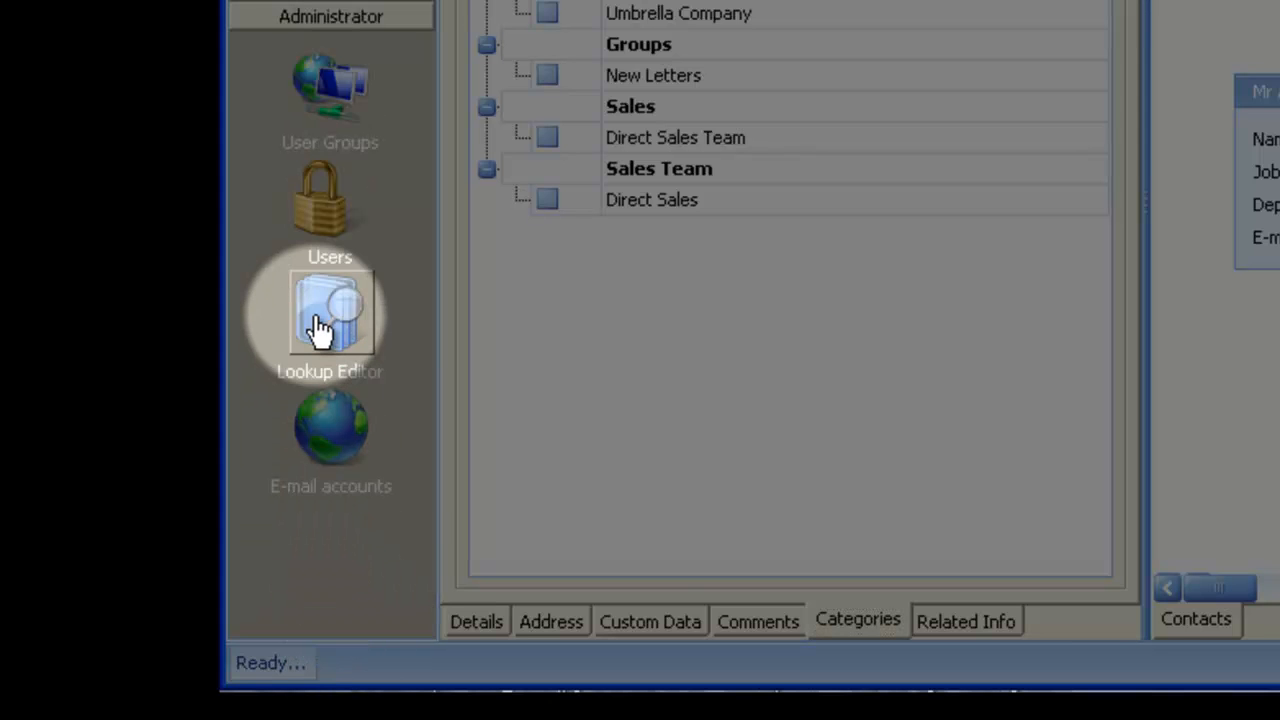
{"action": "left_click", "coordinate": [320, 328]}
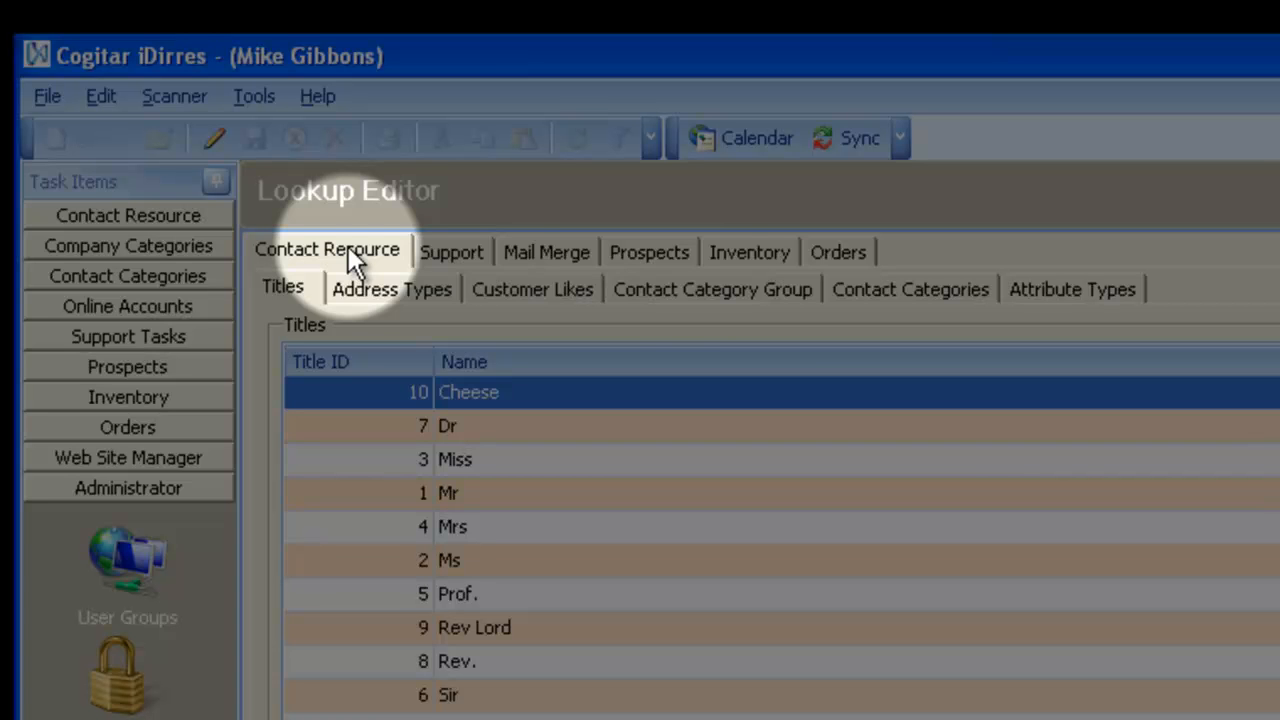
{"action": "left_click", "coordinate": [693, 278]}
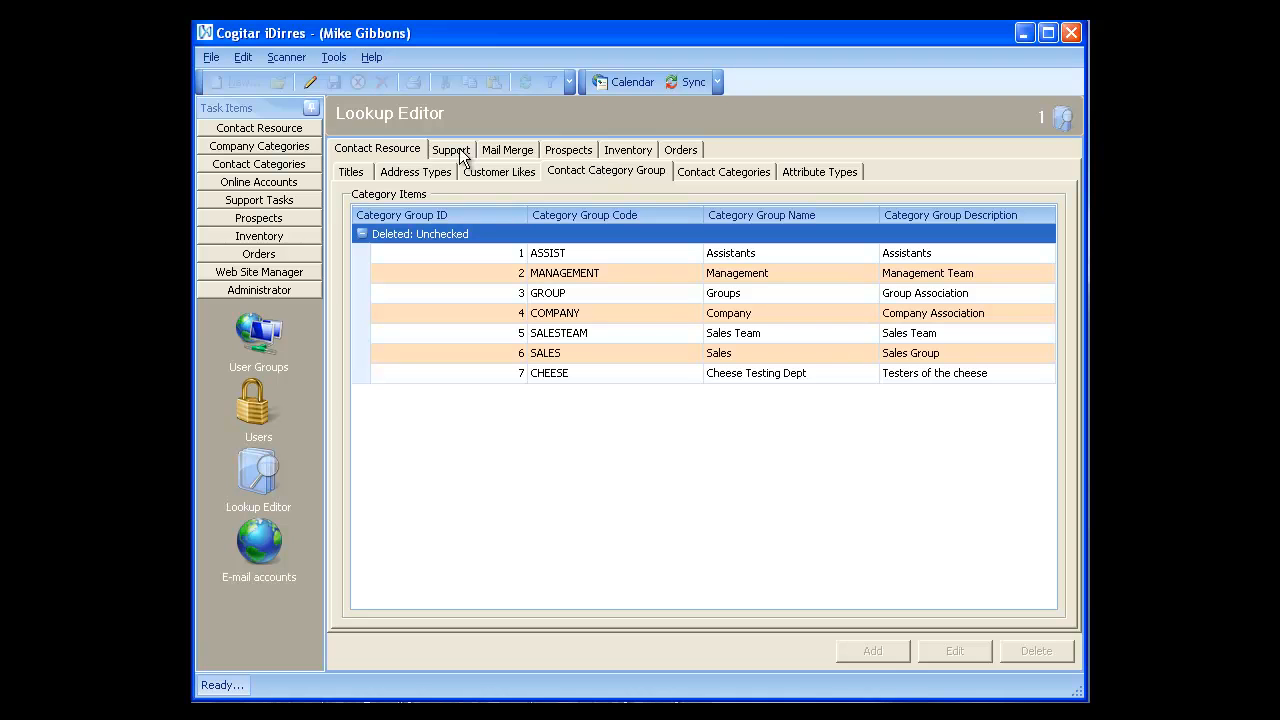
- Start a new contact category group with the code TRAVEL and the category type Groups
{"action": "left_click", "coordinate": [309, 83]}
{"action": "left_click", "coordinate": [856, 645]}
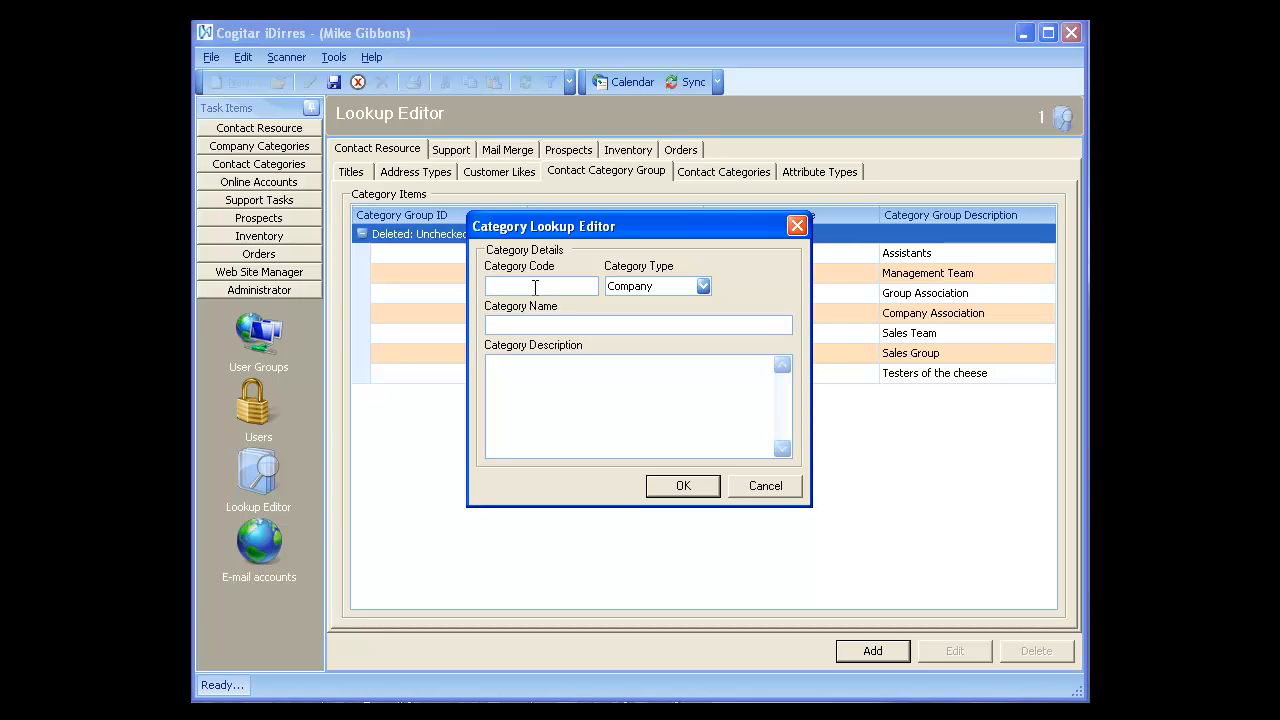
{"action": "type", "text": "TRAVEL"}
{"action": "left_click", "coordinate": [638, 290]}
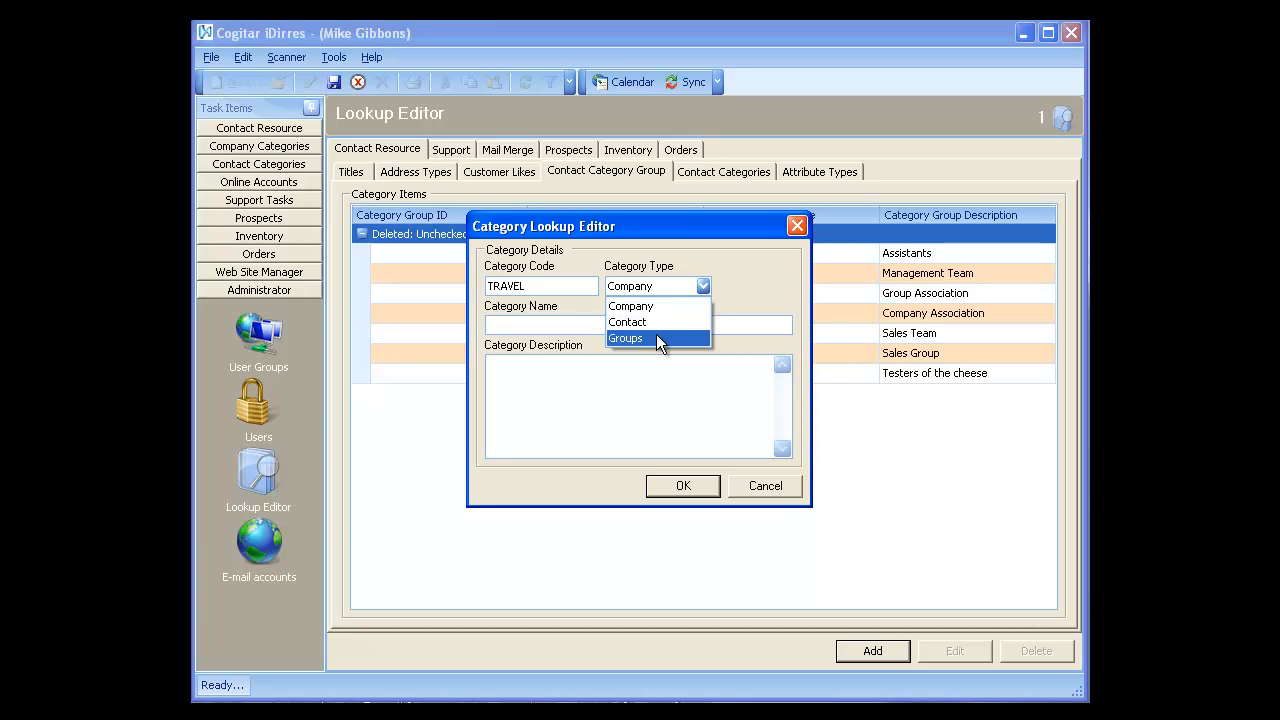
{"action": "left_click", "coordinate": [656, 338]}
- Name the new group Travel, describe it as "Travel group - travel uses", and save it
{"action": "left_click", "coordinate": [661, 325]}
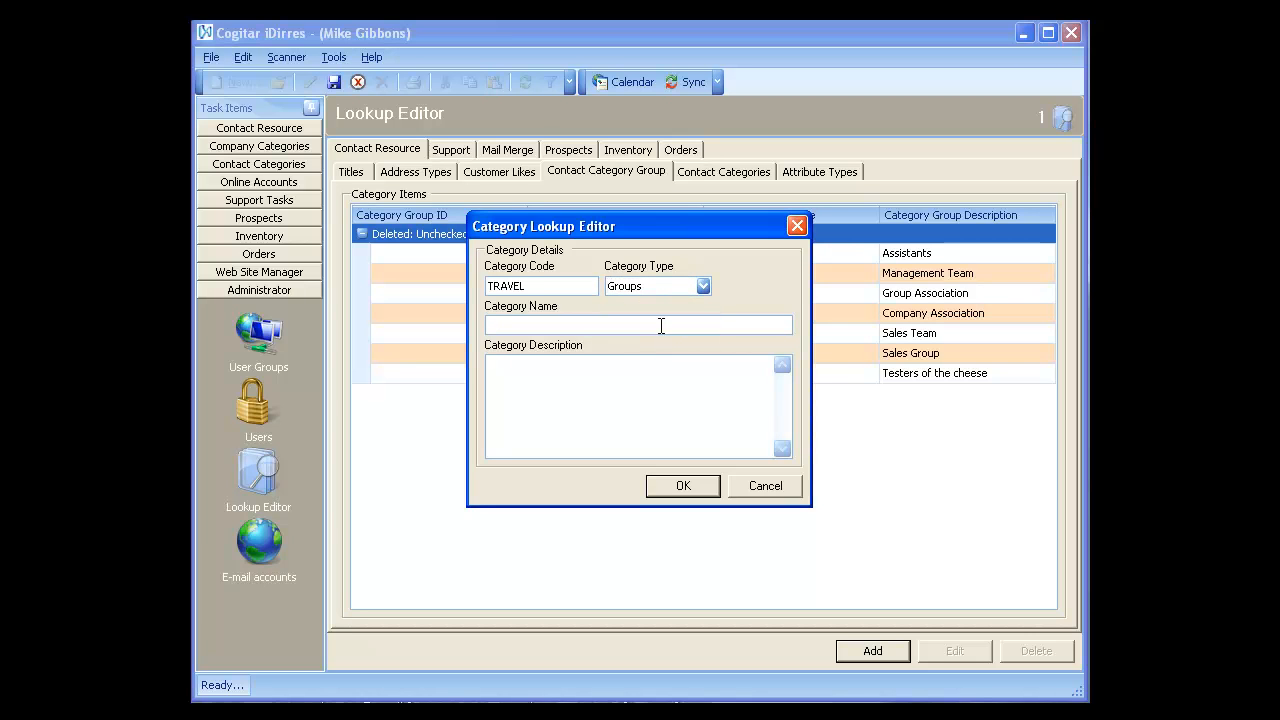
{"action": "type", "text": "Travel"}
{"action": "key", "text": "Tab"}
{"action": "type", "text": "Travel group - travel uses"}
{"action": "left_click", "coordinate": [702, 480]}
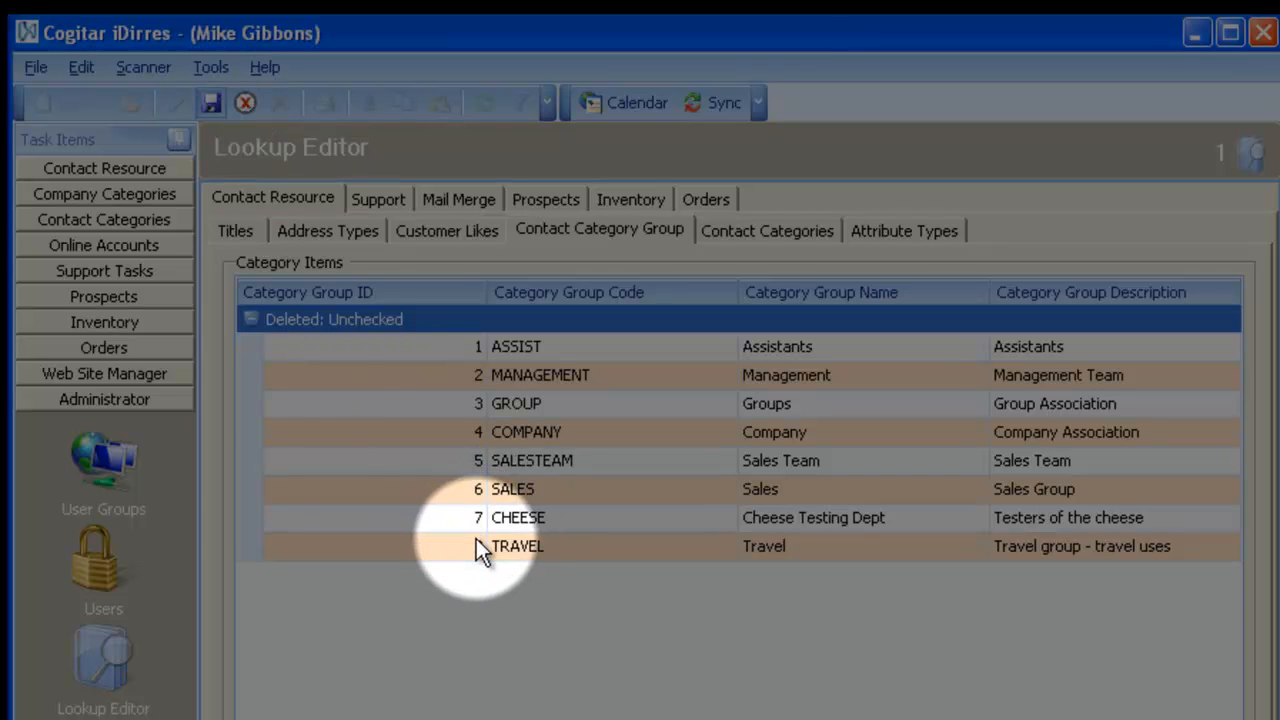
{"action": "key", "text": "ctrl+s"}
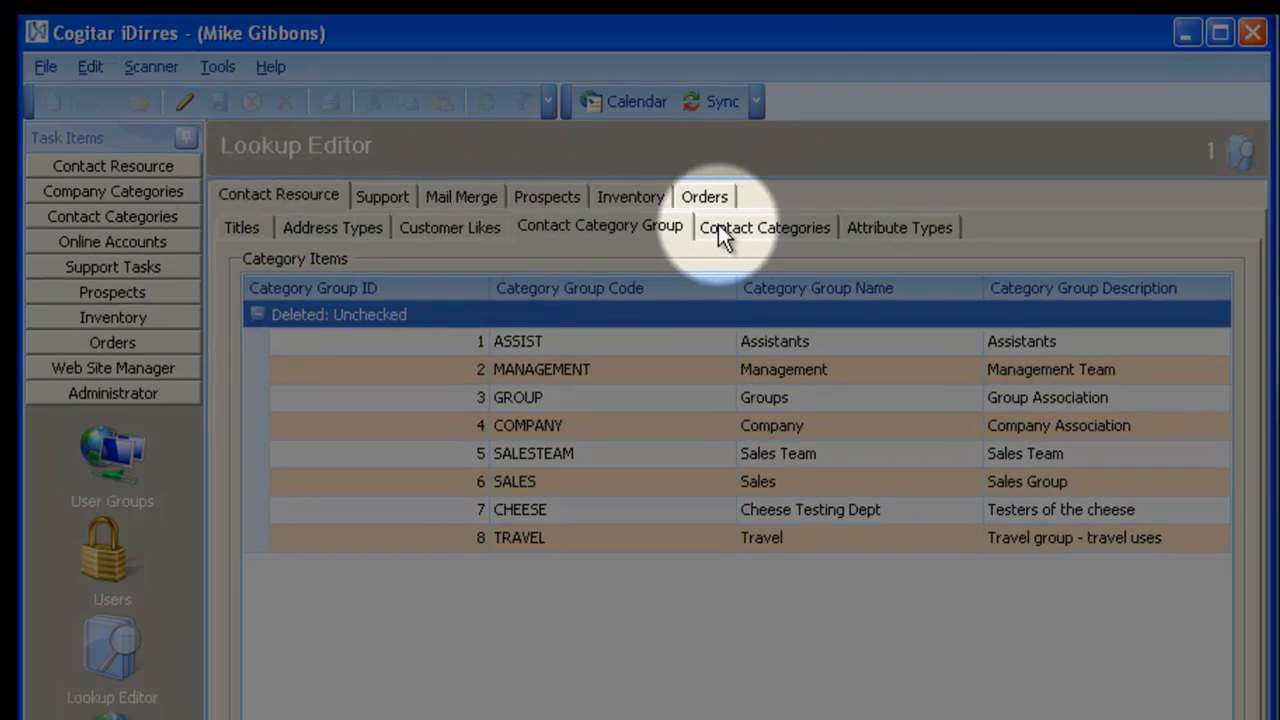
- Start a new contact category with the code TRAIN and enable its display shortcut
{"action": "left_click", "coordinate": [721, 231]}
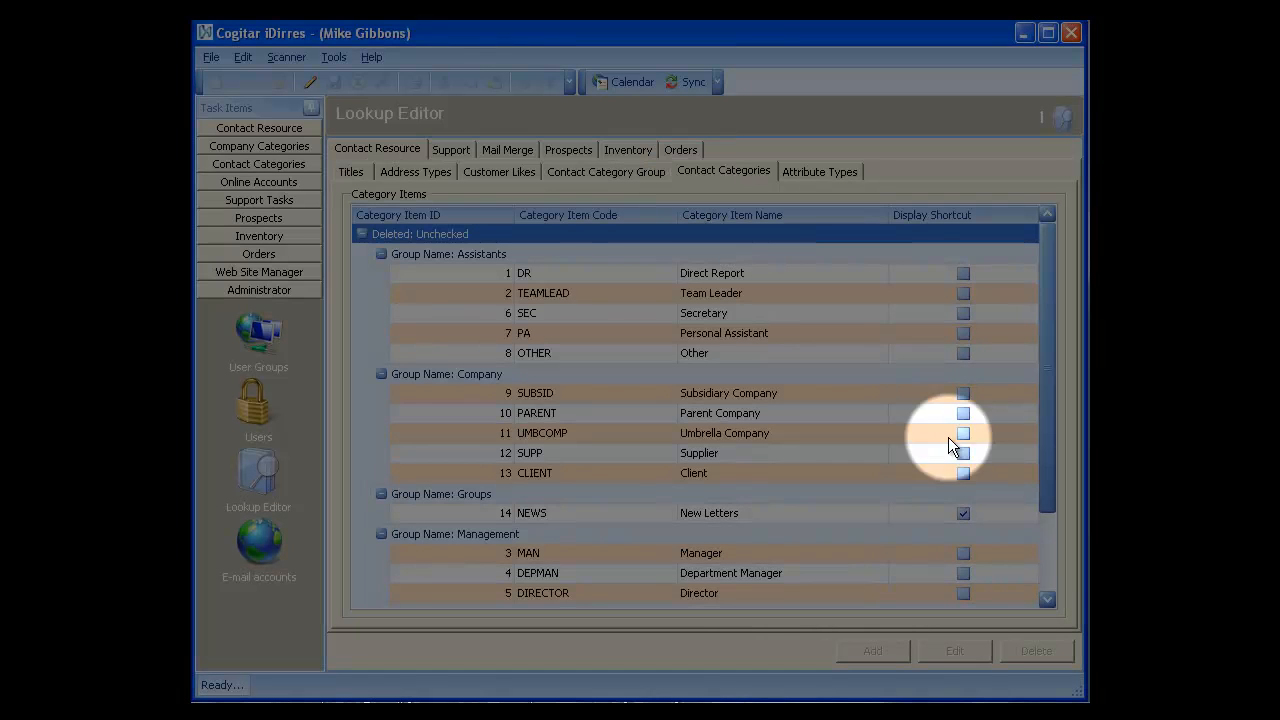
{"action": "left_click", "coordinate": [1041, 569]}
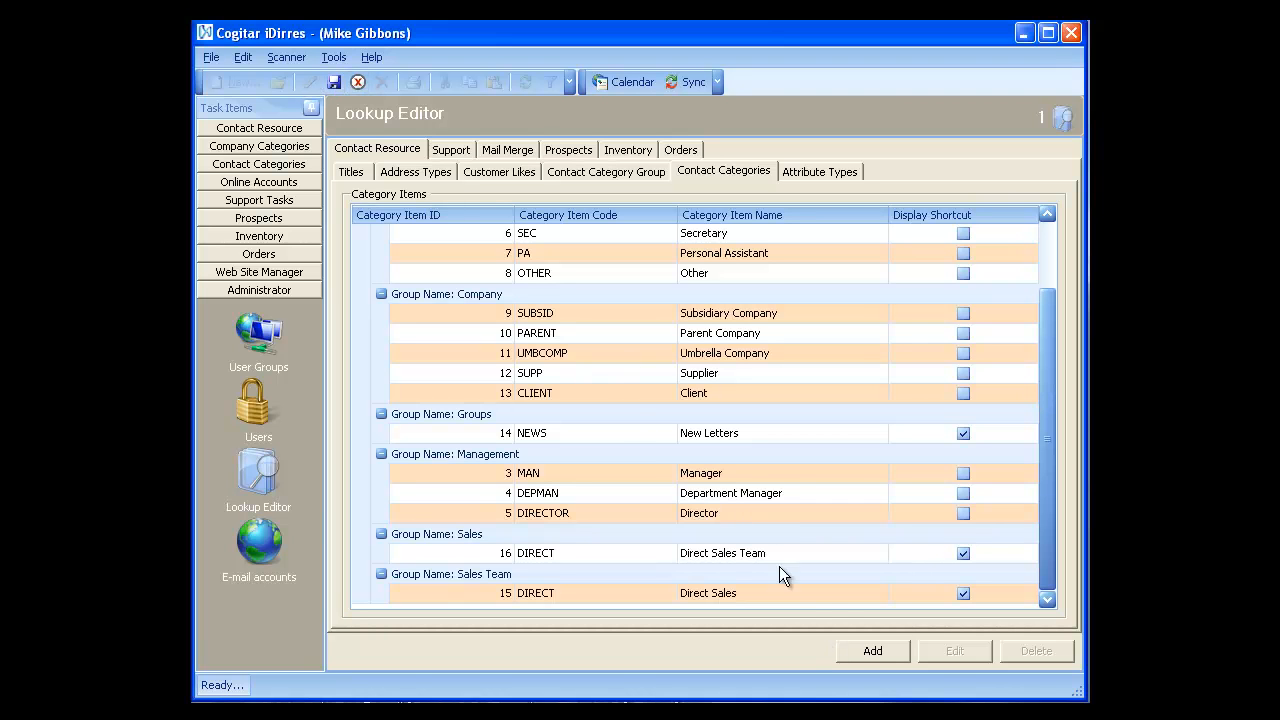
{"action": "left_click", "coordinate": [866, 651]}
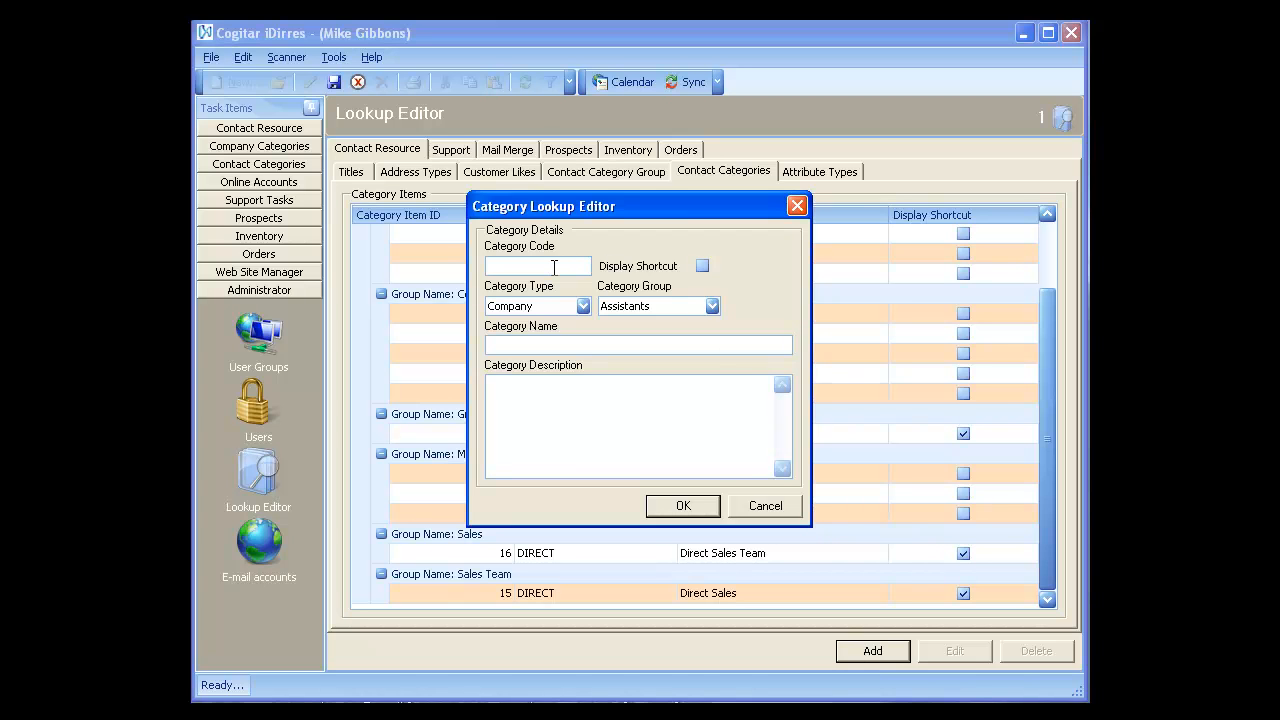
{"action": "type", "text": "TRAIN"}
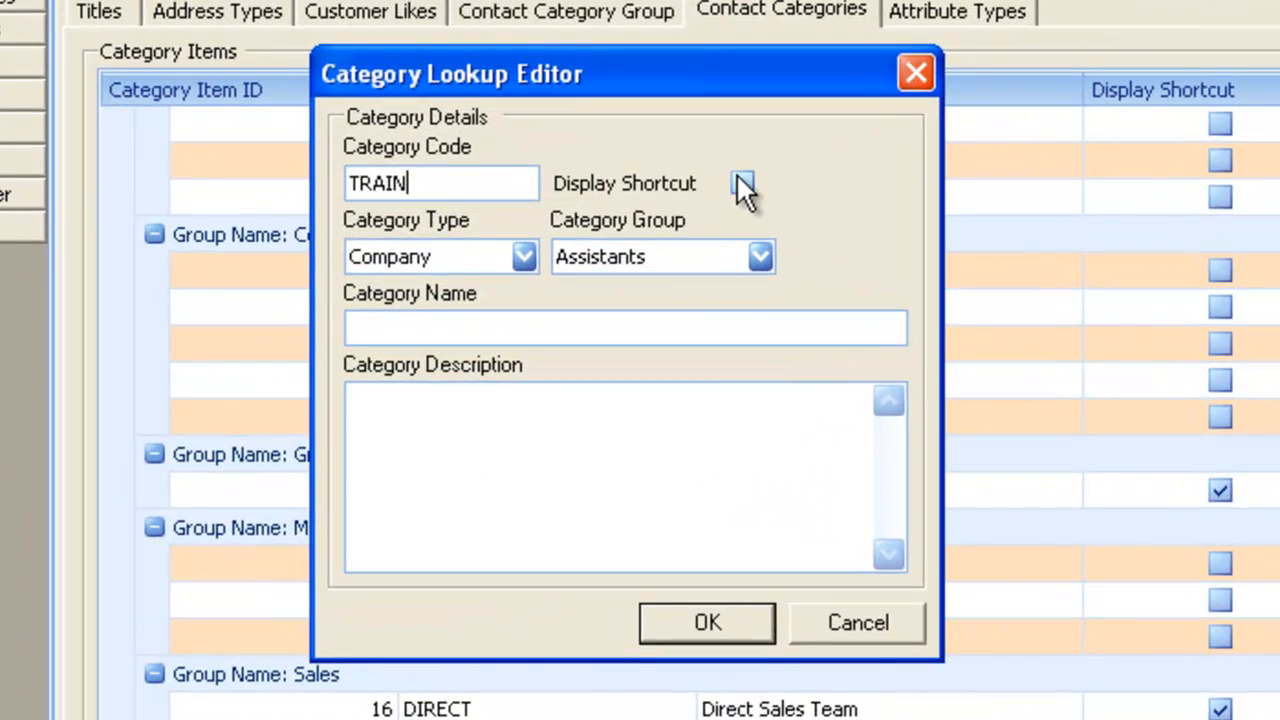
{"action": "left_click", "coordinate": [702, 266]}
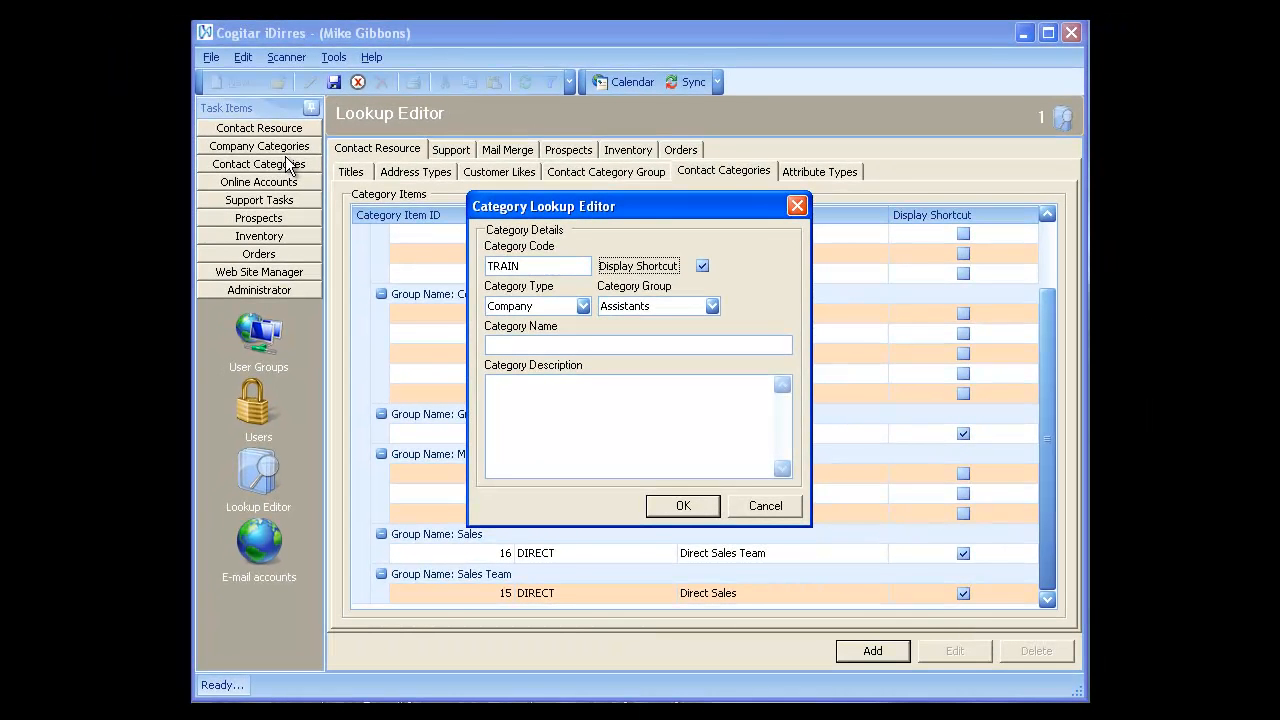
- Set the TRAIN category's type to Groups and its category group to Travel
{"action": "left_click", "coordinate": [583, 306]}
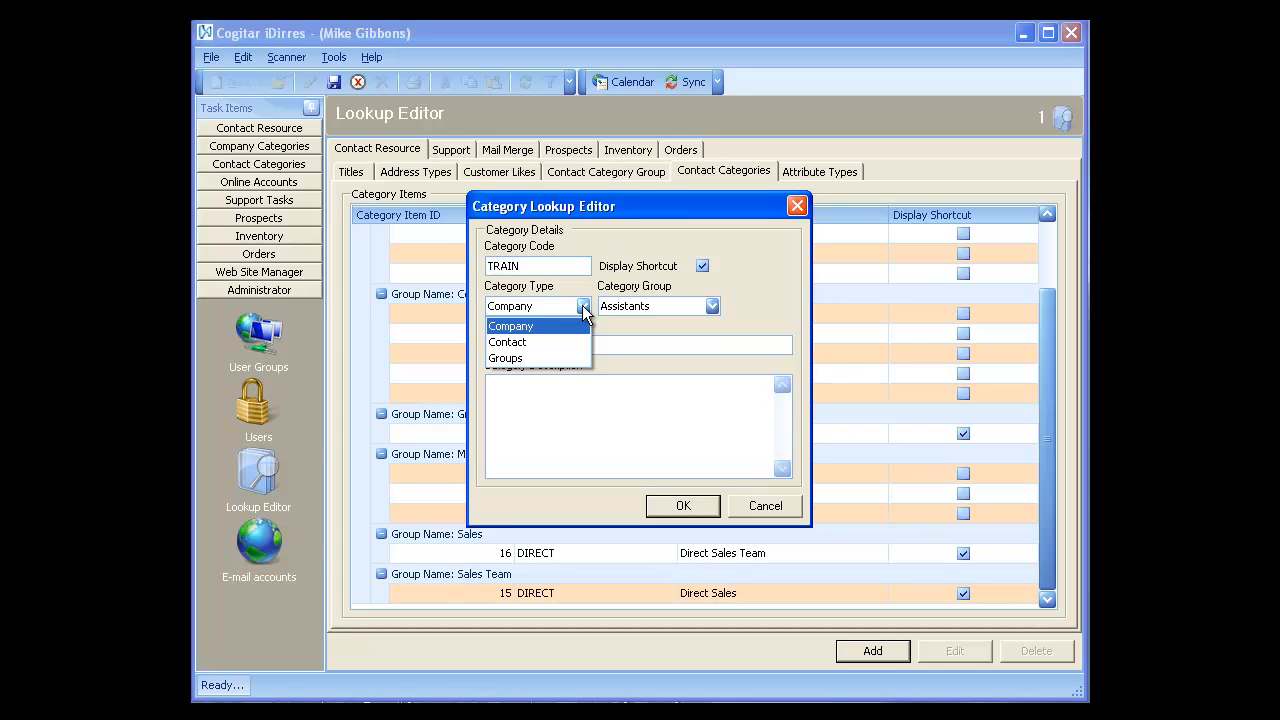
{"action": "left_click", "coordinate": [535, 359]}
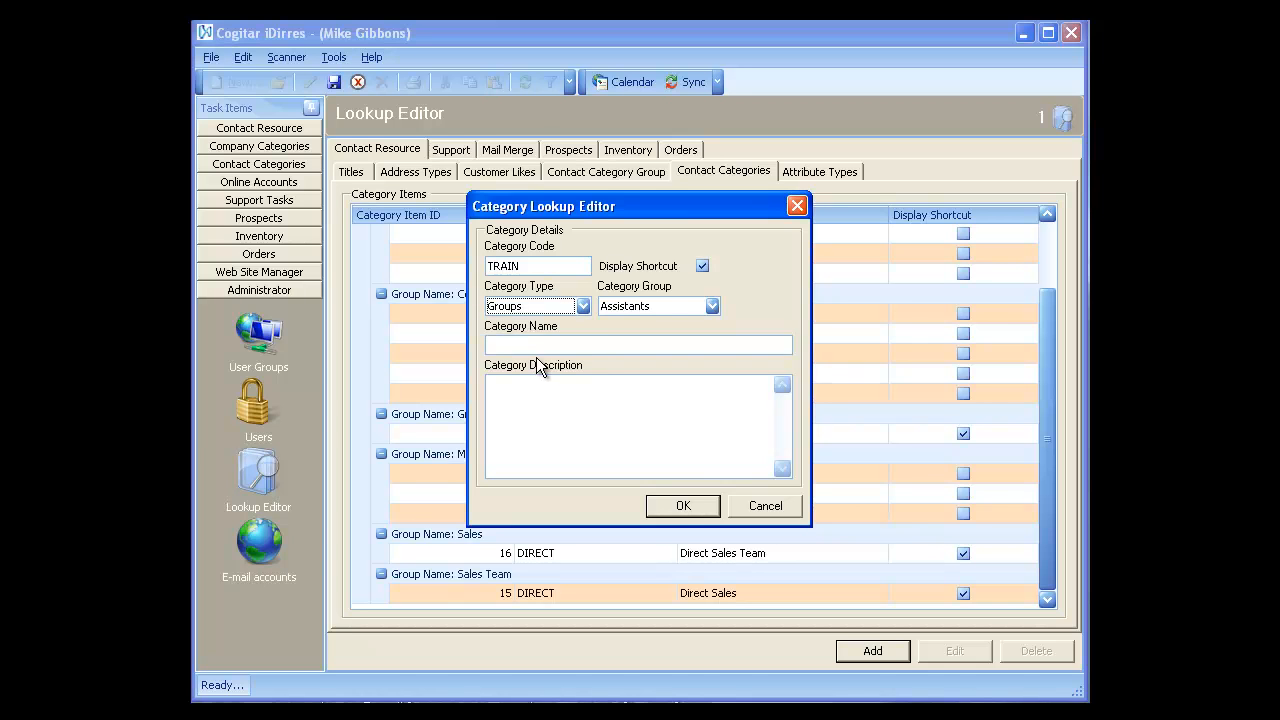
{"action": "left_click", "coordinate": [641, 303]}
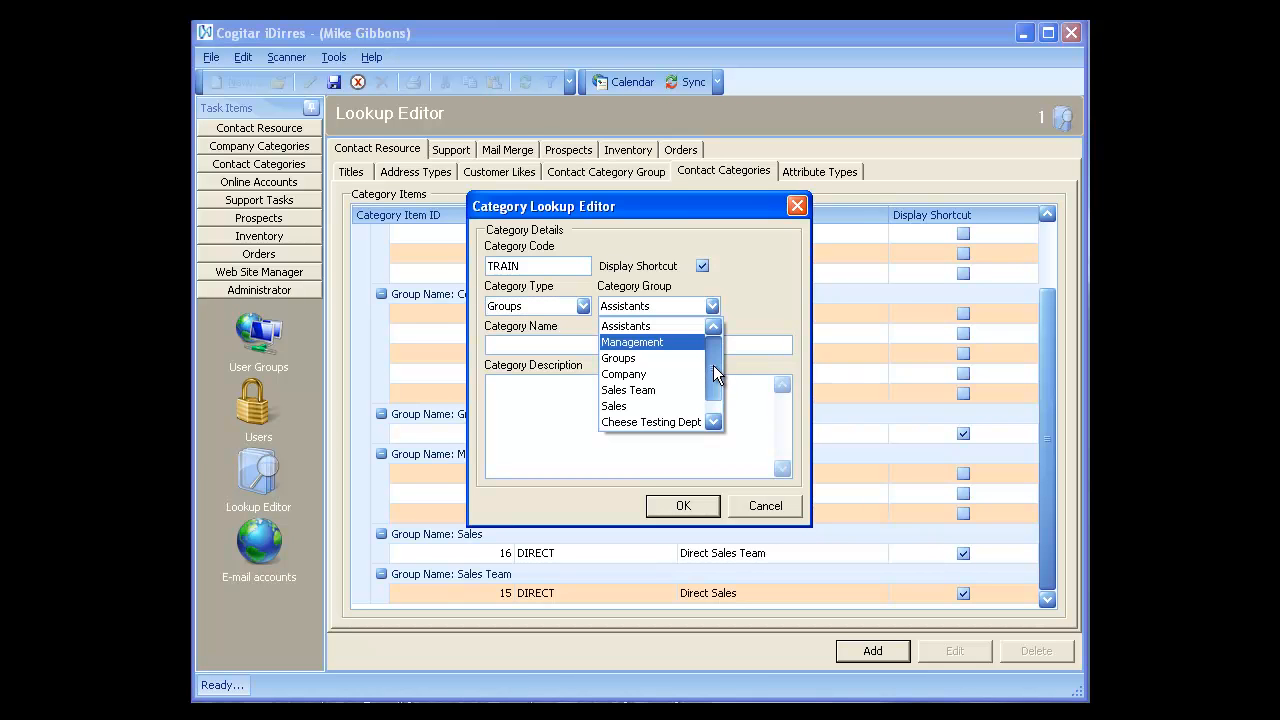
{"action": "left_click_drag", "start_coordinate": [713, 365], "coordinate": [713, 372]}
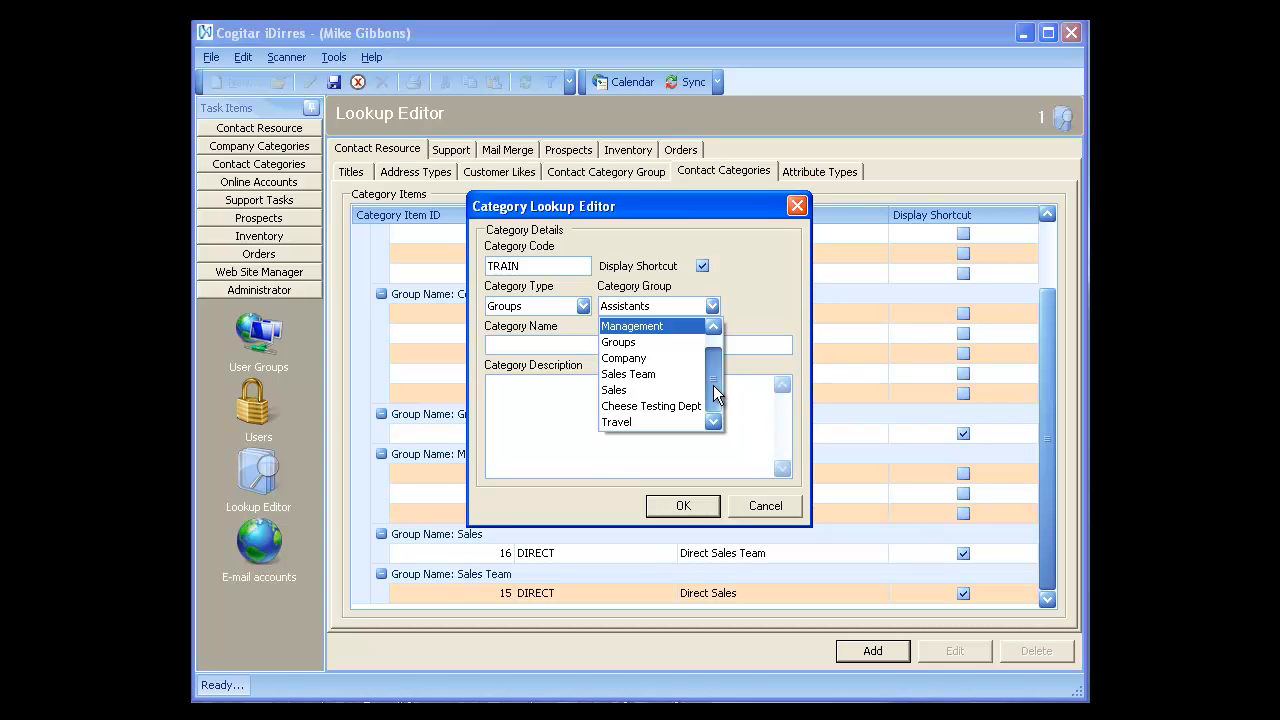
{"action": "left_click", "coordinate": [627, 422]}
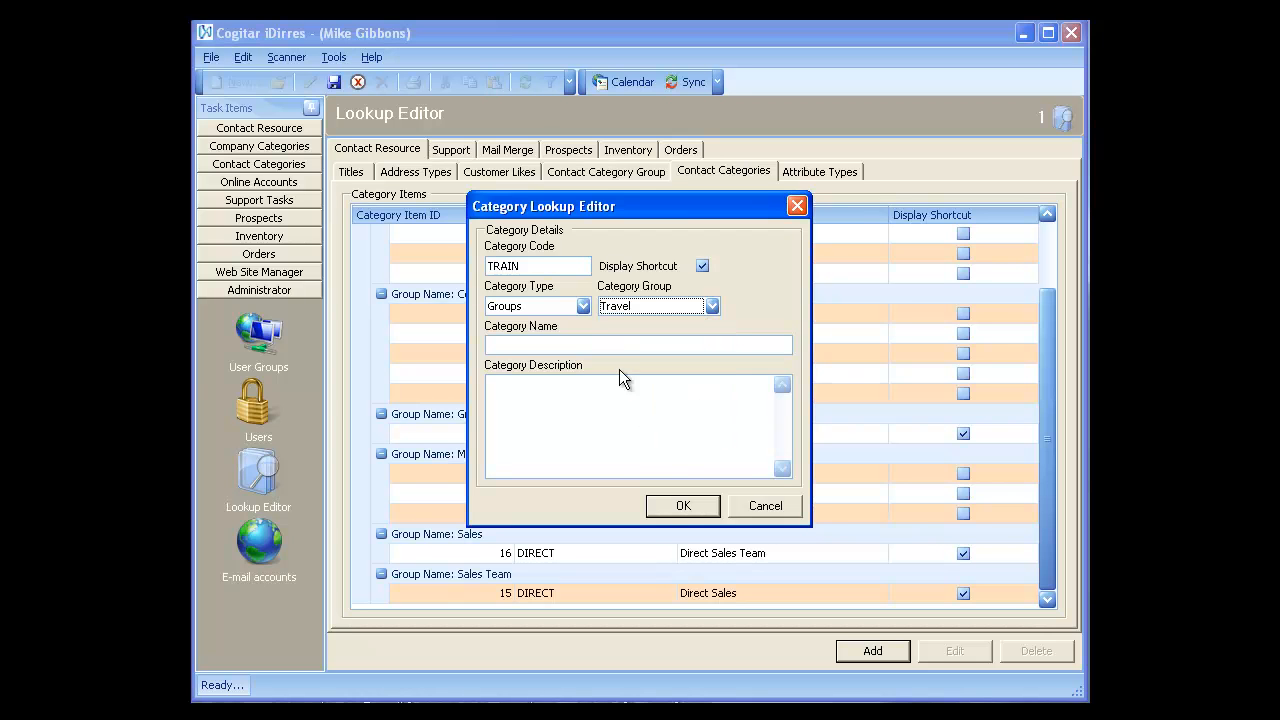
- Name the TRAIN category "Train travel", describe it as "Uses train travel", and add it to the list
{"action": "left_click", "coordinate": [620, 346]}
{"action": "type", "text": "Train travel"}
{"action": "left_click", "coordinate": [549, 400]}
{"action": "type", "text": "Uses train travel"}
{"action": "left_click", "coordinate": [683, 506]}
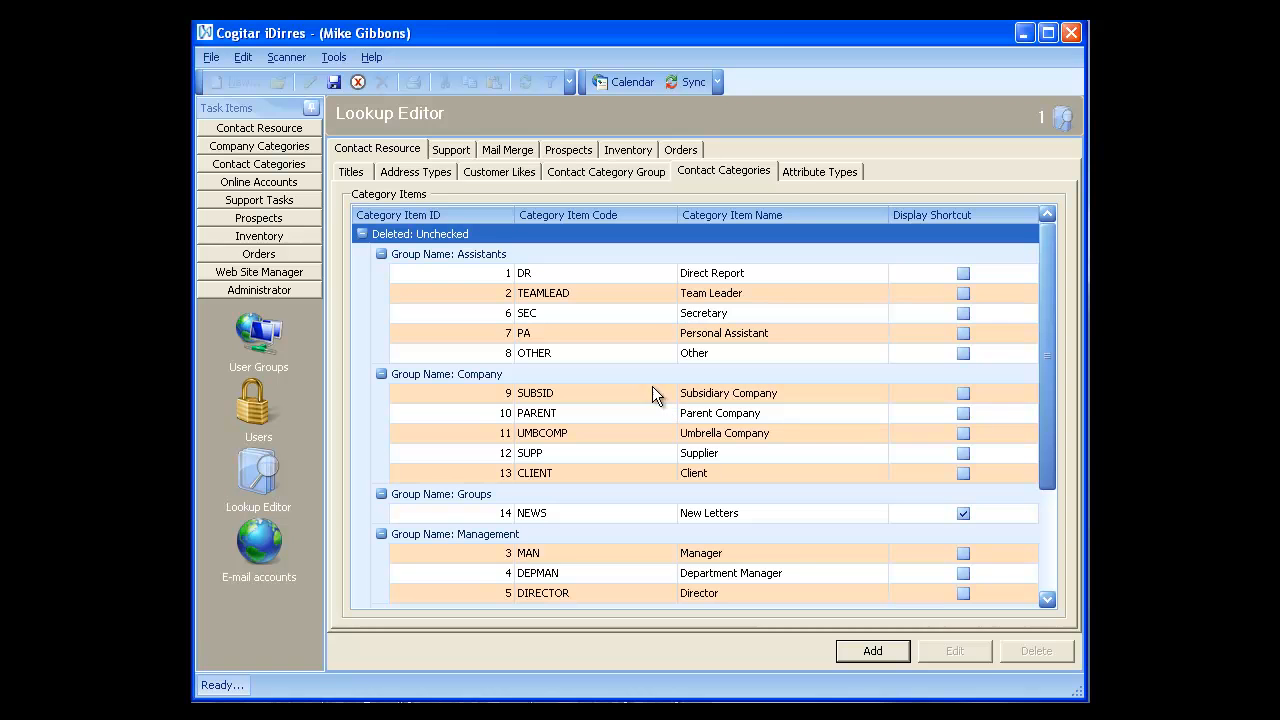
- Start another contact category with code TRAINFR, display shortcut enabled, and Travel as its category group
{"action": "left_click", "coordinate": [1048, 530]}
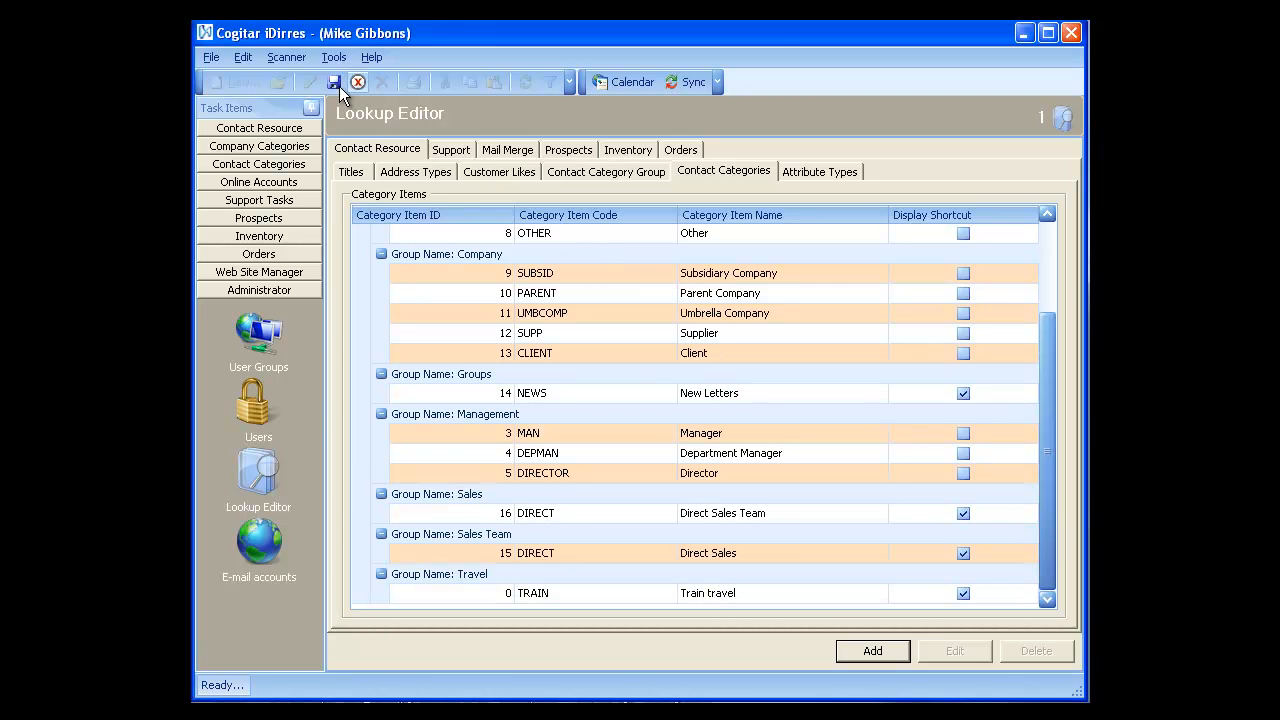
{"action": "left_click", "coordinate": [887, 654]}
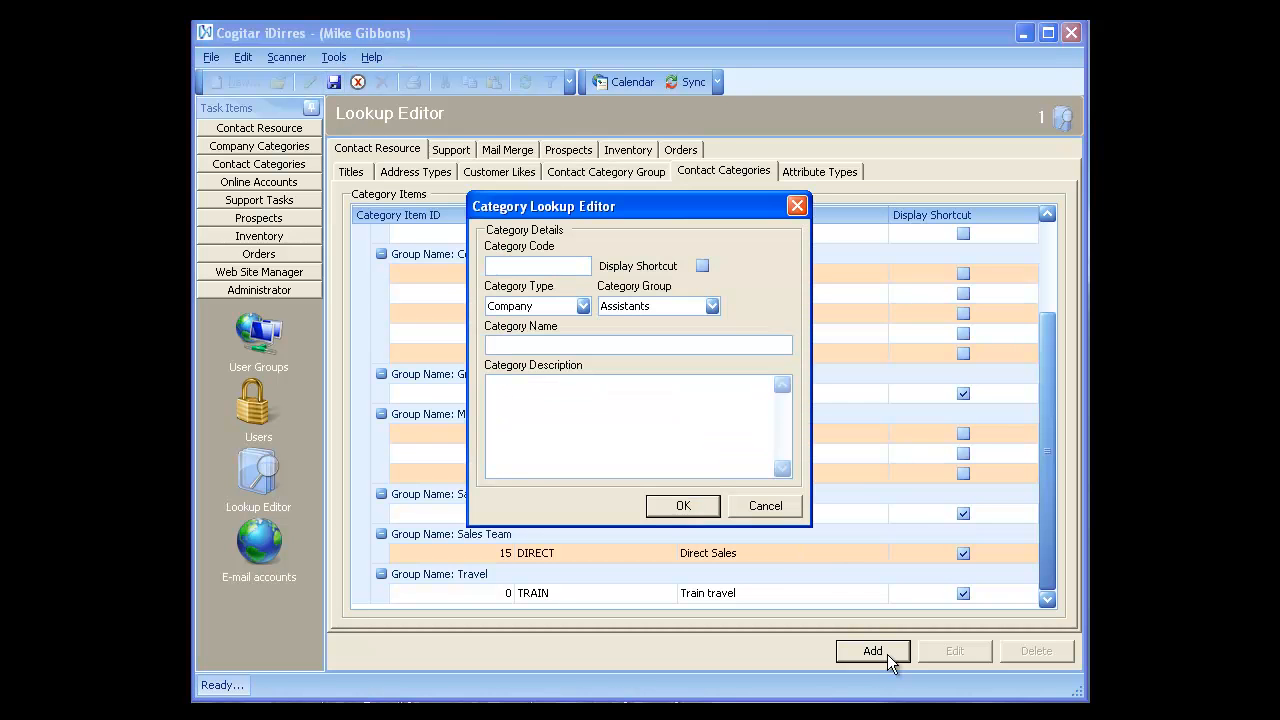
{"action": "type", "text": "TRAINFR"}
{"action": "left_click", "coordinate": [703, 268]}
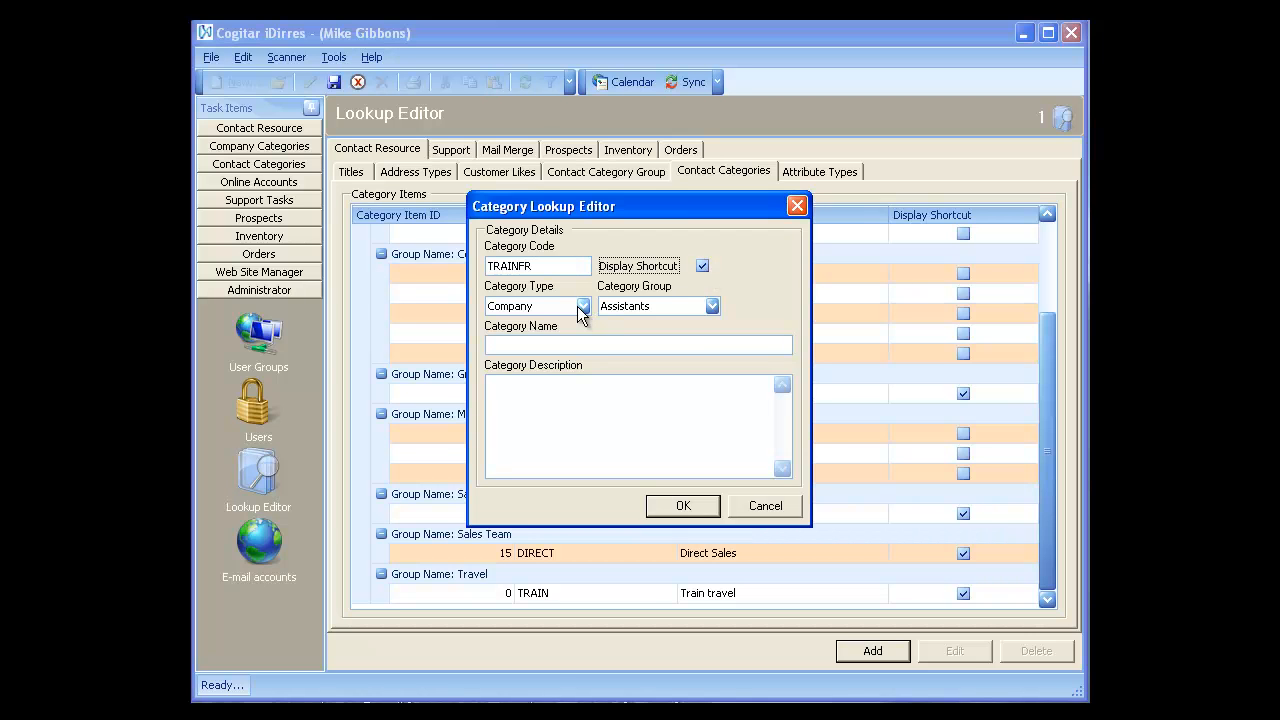
{"action": "left_click", "coordinate": [642, 305]}
{"action": "left_click", "coordinate": [658, 423]}
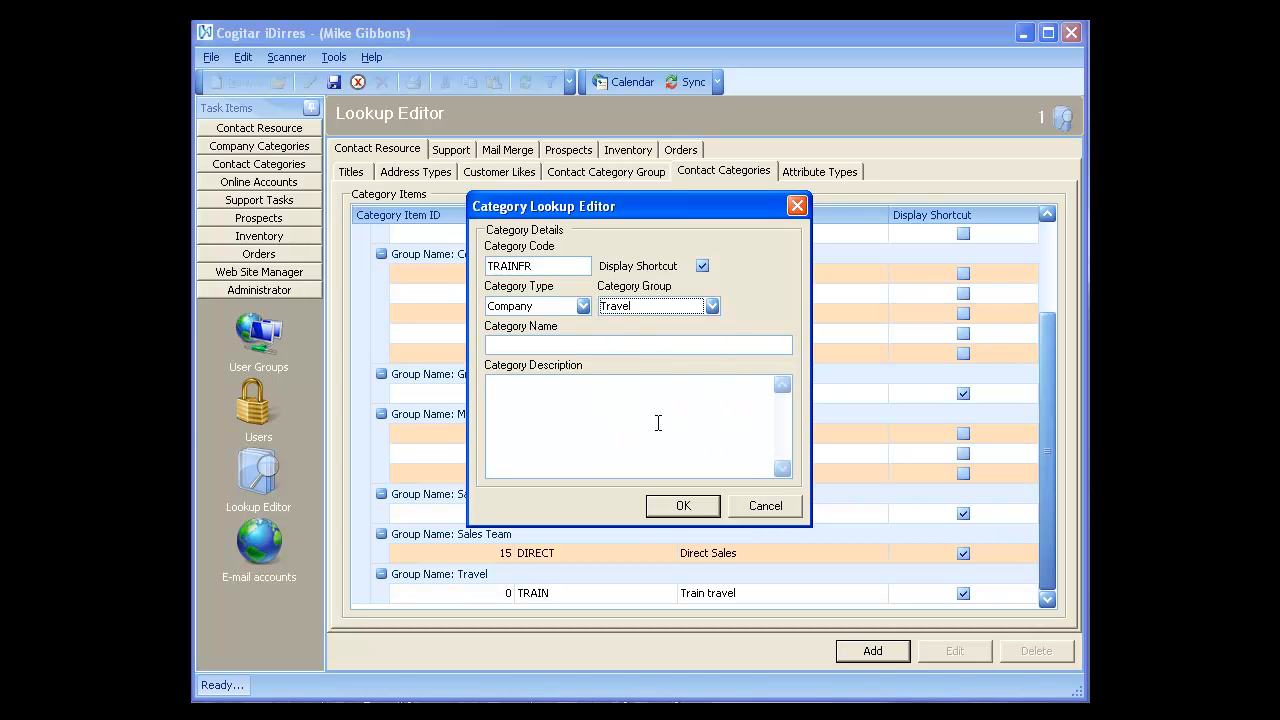
- Name the TRAINFR category "Train - freight", describe it as "Freight movement by train", and add it to the list
{"action": "left_click", "coordinate": [629, 346]}
{"action": "type", "text": "Train - freight"}
{"action": "left_click", "coordinate": [630, 402]}
{"action": "type", "text": "Freight movement by train"}
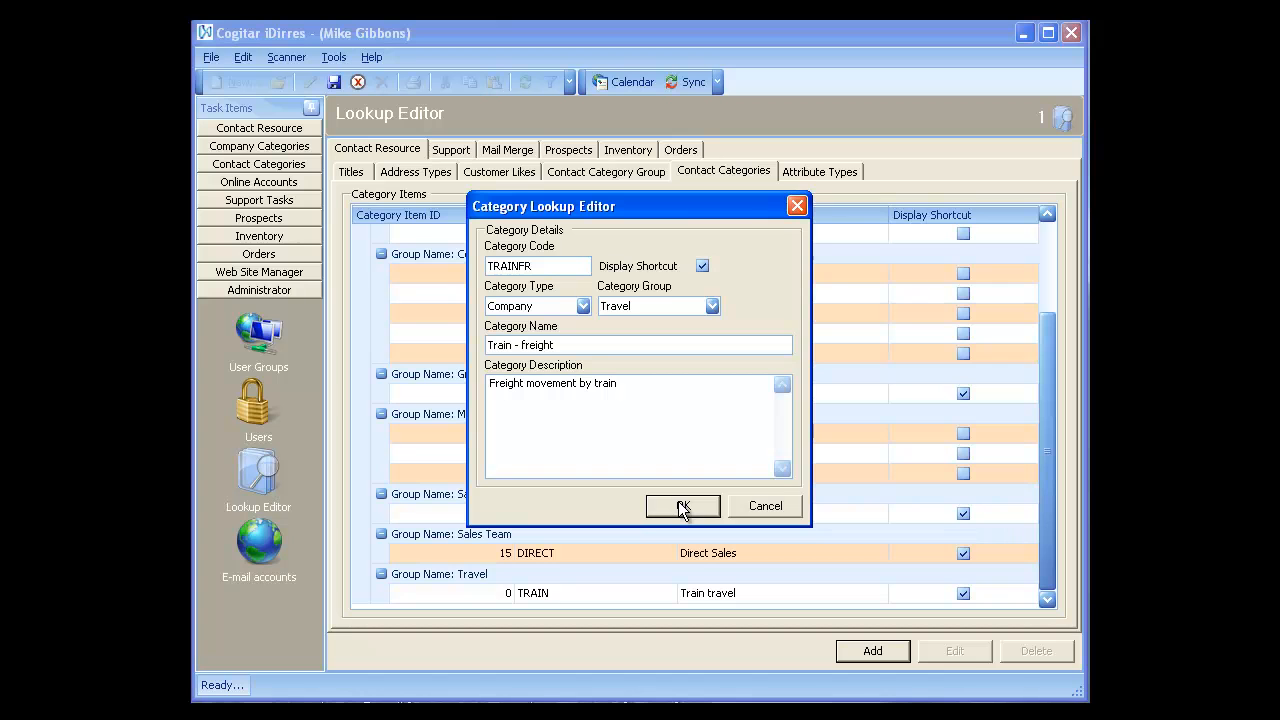
{"action": "left_click", "coordinate": [680, 507]}
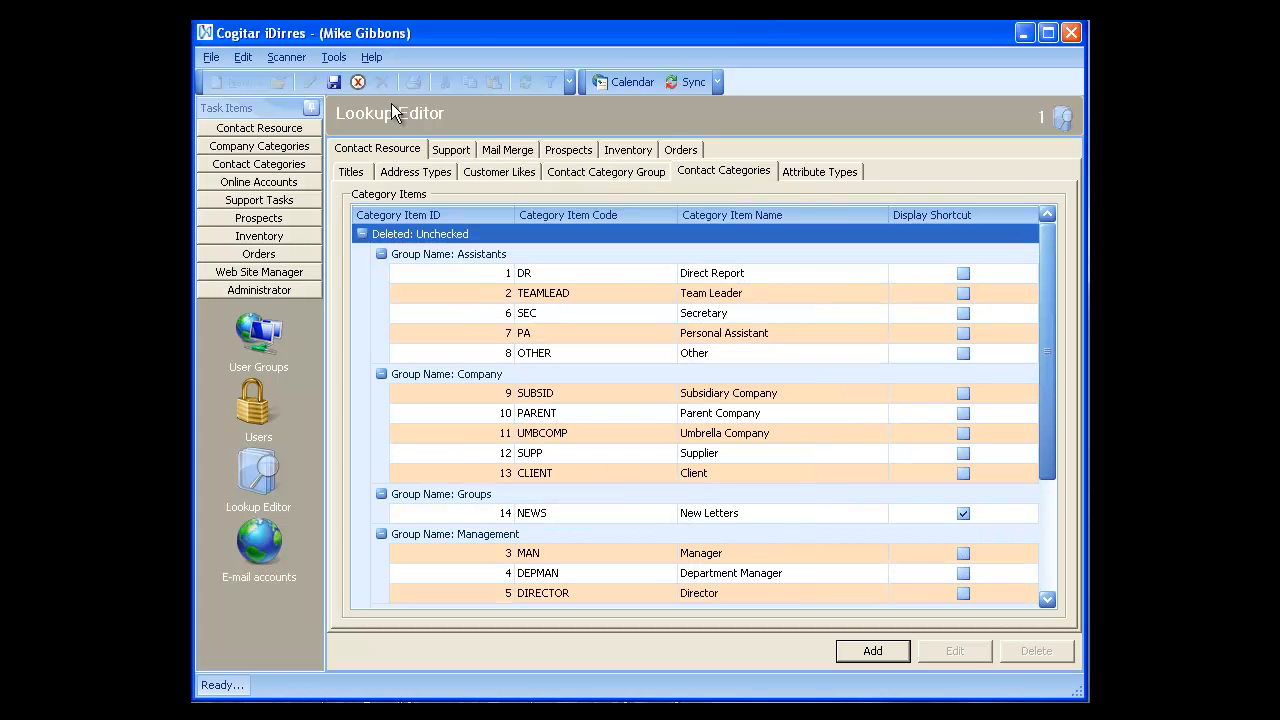
- Start a contact category with code SHIP, display shortcut enabled, type Groups, and Travel as its category group
{"action": "left_click", "coordinate": [848, 651]}
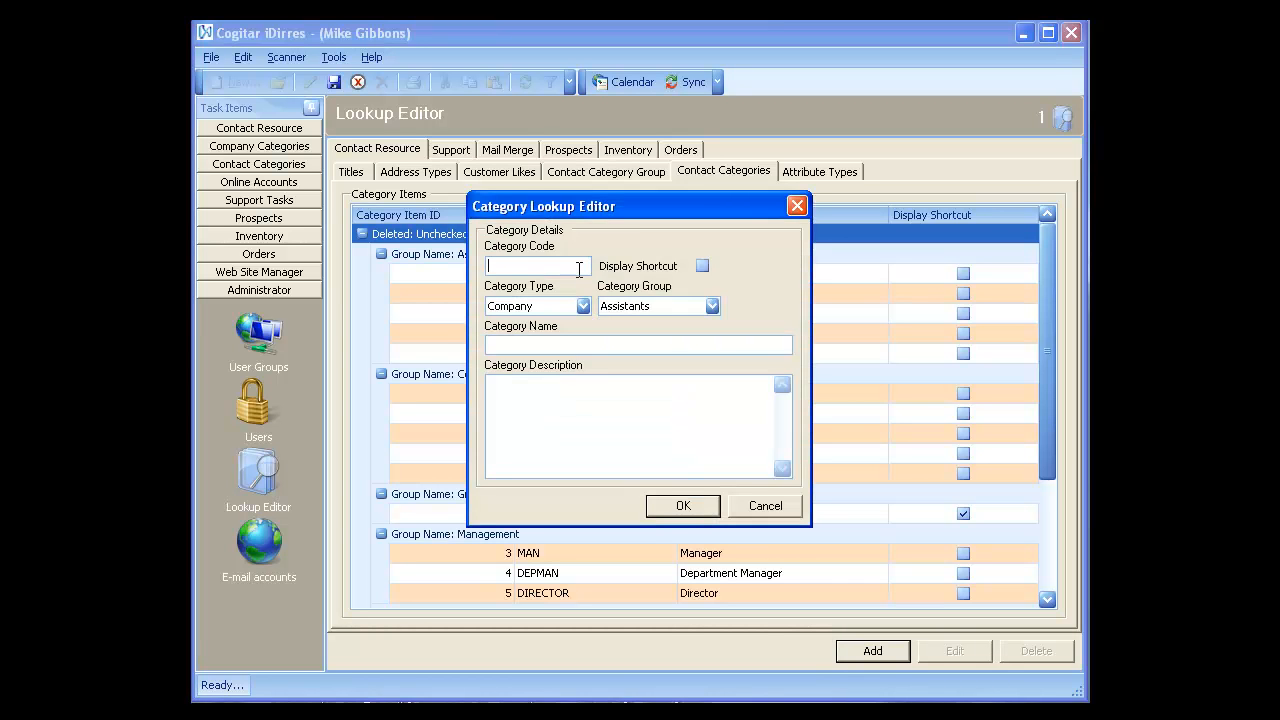
{"action": "type", "text": "SHIP"}
{"action": "left_click", "coordinate": [704, 264]}
{"action": "left_click", "coordinate": [583, 306]}
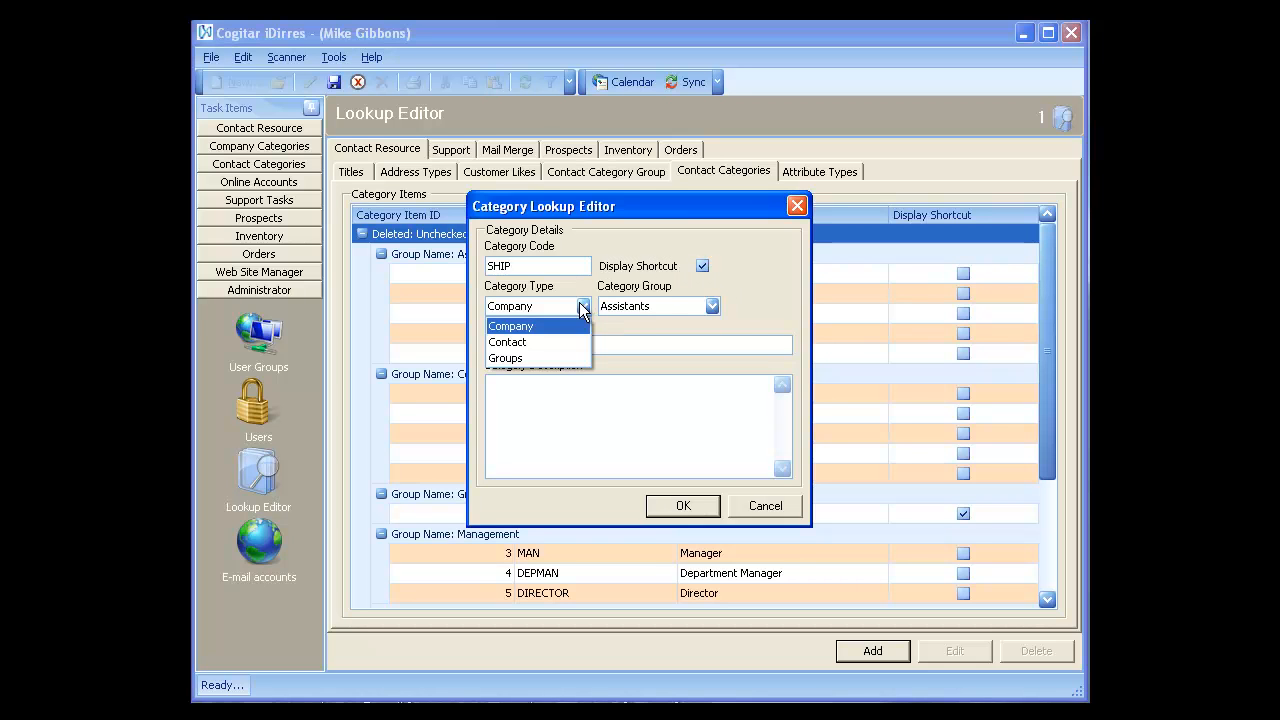
{"action": "left_click", "coordinate": [543, 357]}
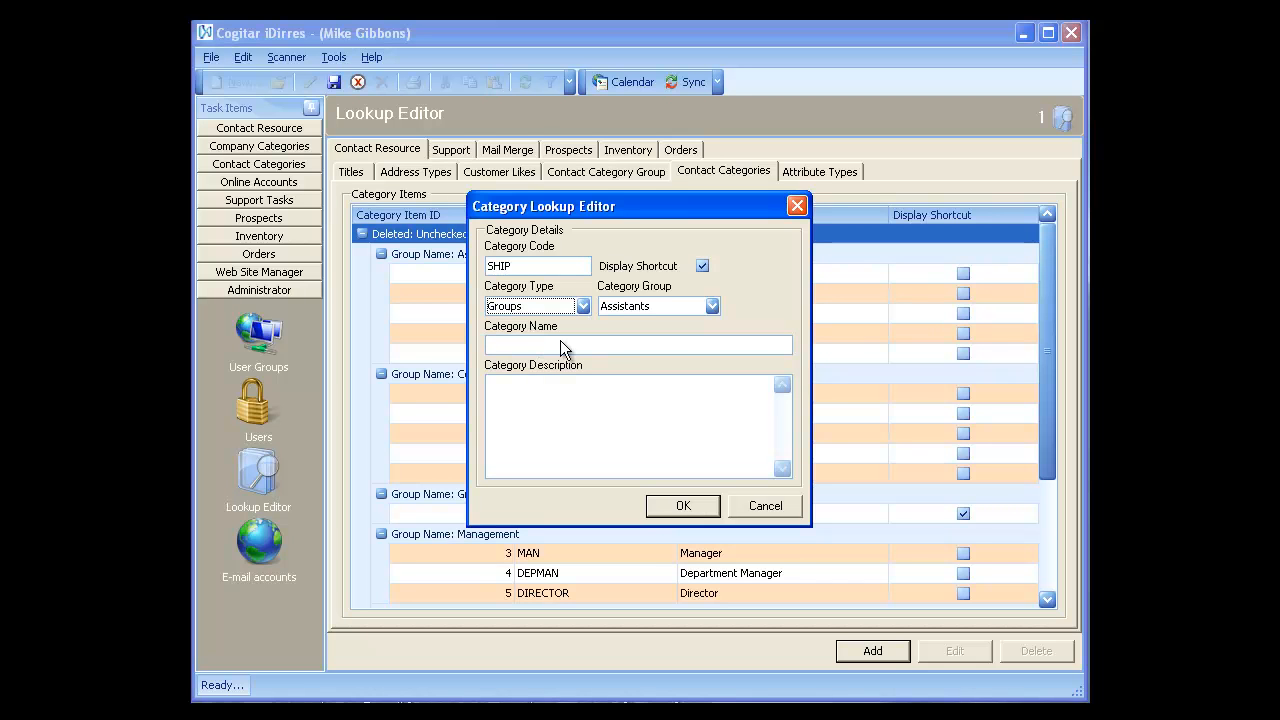
{"action": "left_click", "coordinate": [671, 308]}
{"action": "scroll", "coordinate": [704, 402], "scroll_direction": "down", "scroll_amount": 1}
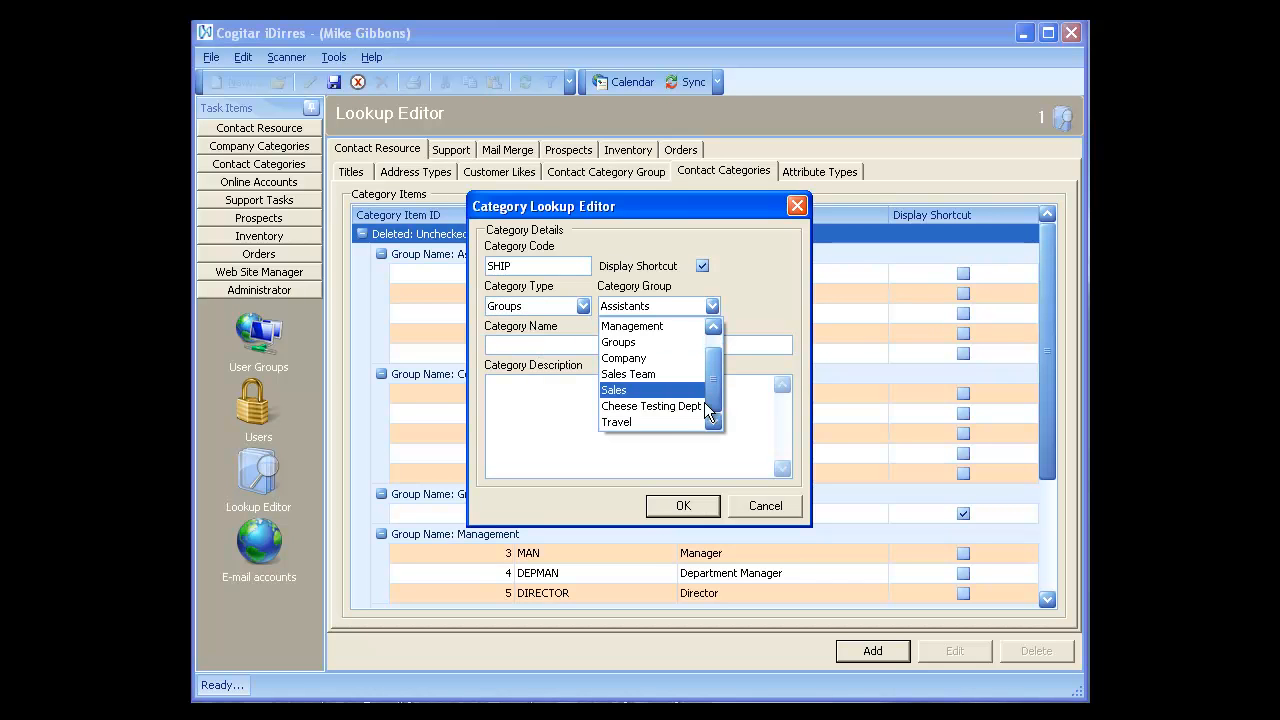
{"action": "left_click", "coordinate": [635, 423]}
- Name the SHIP category "Ship", describe it as "Sailing option", and add it to the list
{"action": "left_click", "coordinate": [607, 346]}
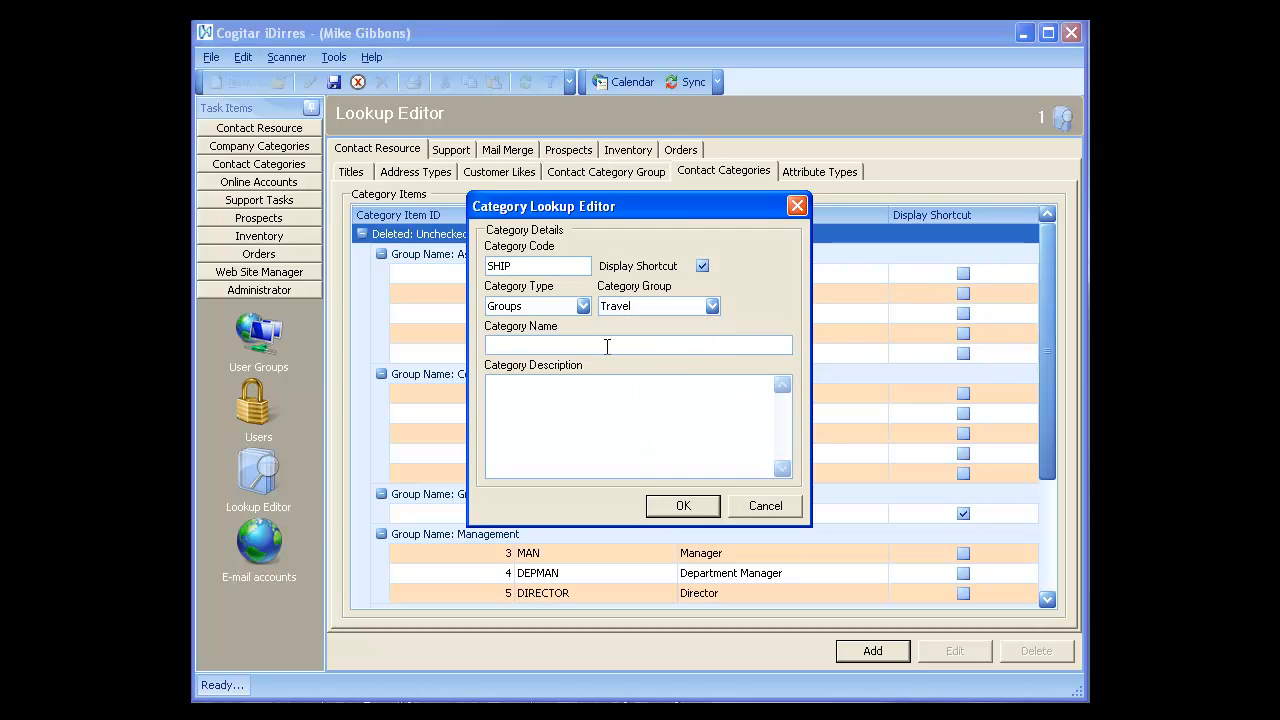
{"action": "type", "text": "Shi"}
{"action": "type", "text": "Sailing "}
{"action": "type", "text": "option"}
{"action": "left_click", "coordinate": [686, 500]}
{"action": "left_click", "coordinate": [654, 496]}
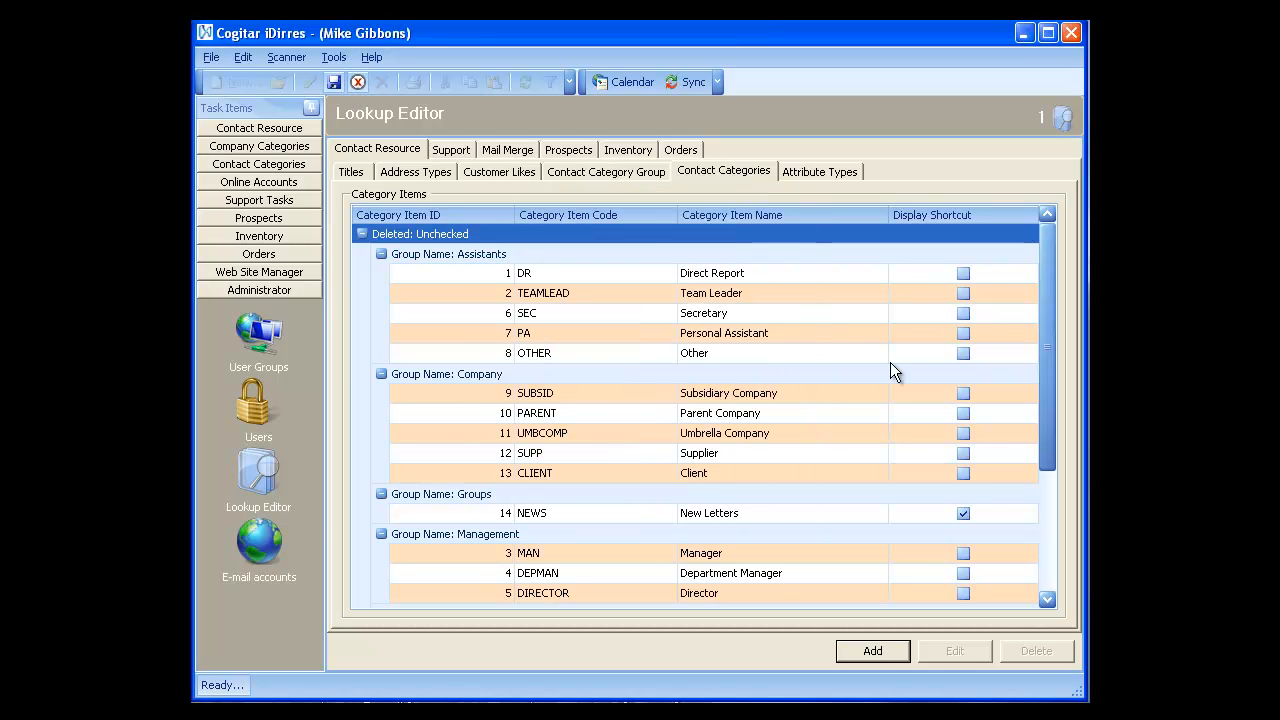
- Save the lookup changes and check the Travel group entries in the contact category list
{"action": "left_click", "coordinate": [1046, 500]}
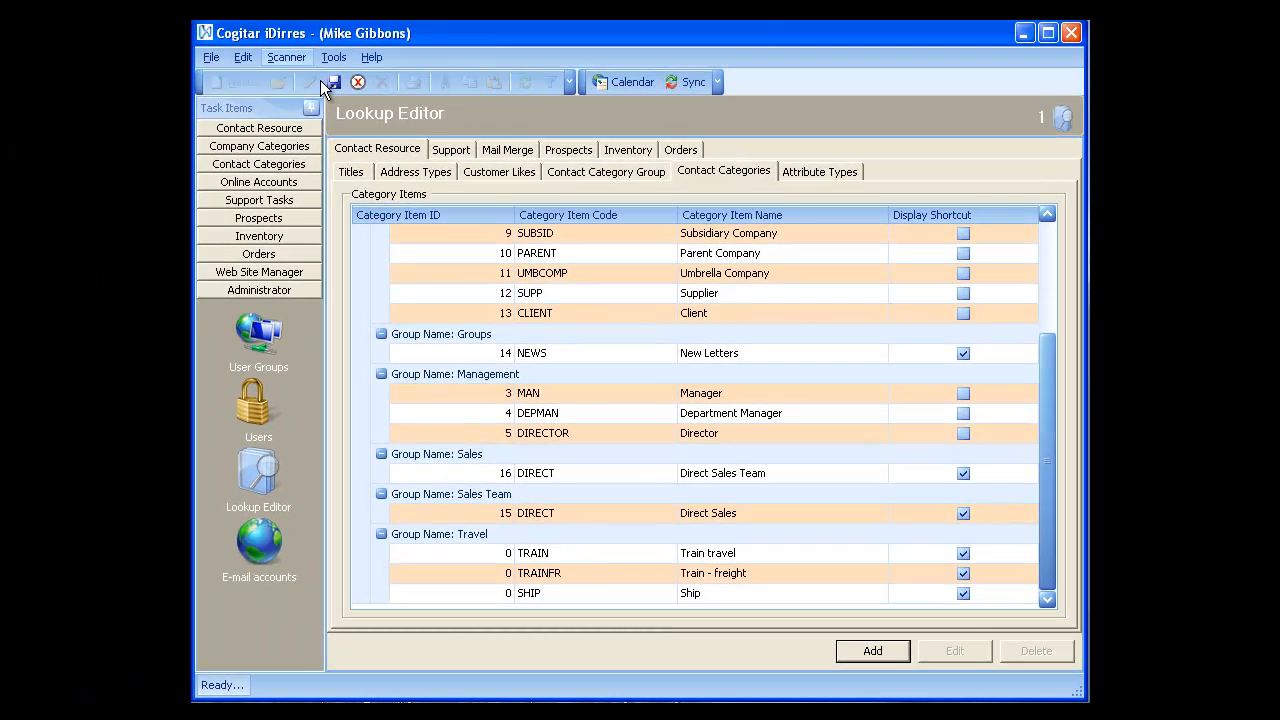
{"action": "left_click", "coordinate": [339, 84]}
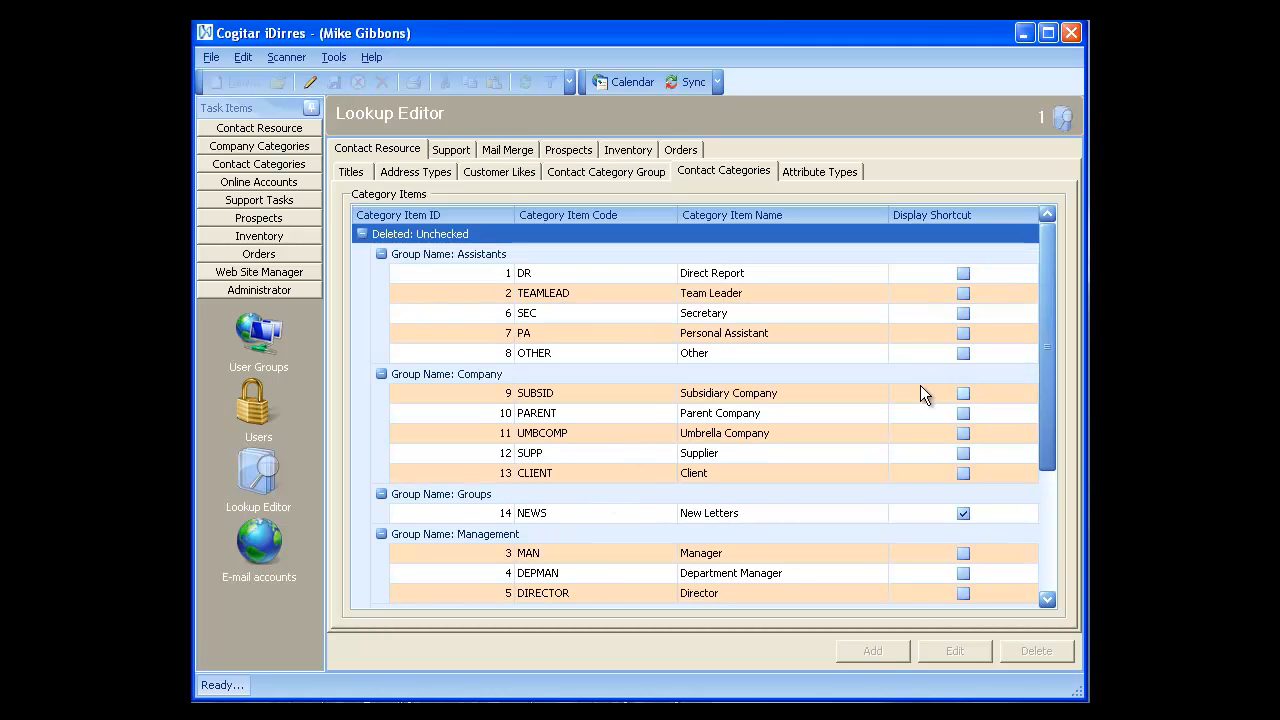
{"action": "left_click_drag", "start_coordinate": [1041, 457], "coordinate": [1049, 605]}
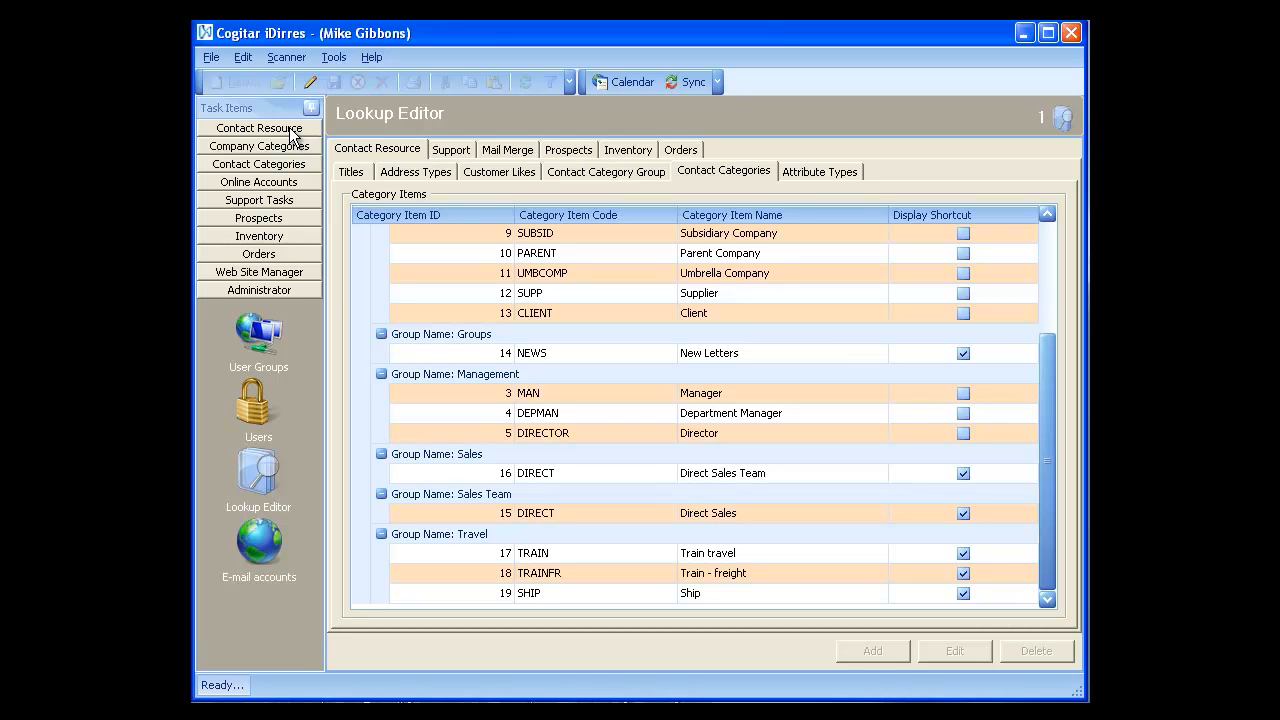
- Examine the Travel entries in the category filter of the Companies list, leaving the filter on all categories
{"action": "left_click", "coordinate": [211, 58]}
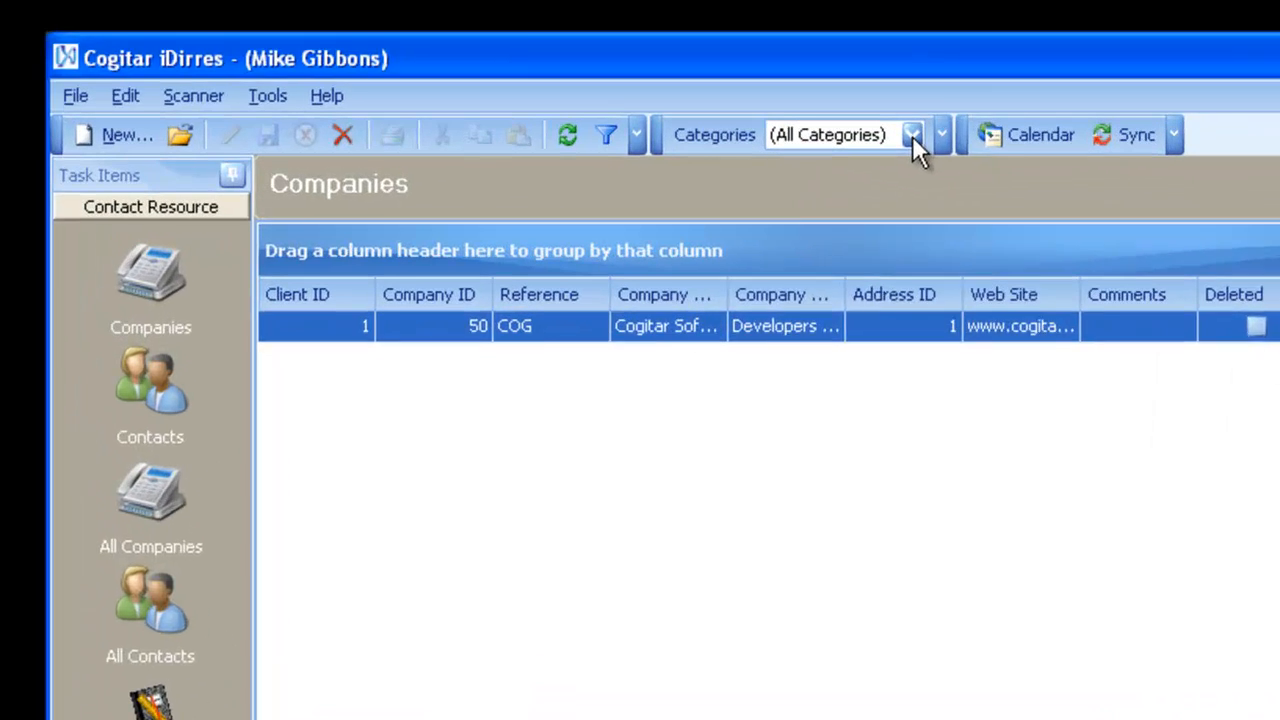
{"action": "left_click", "coordinate": [743, 86]}
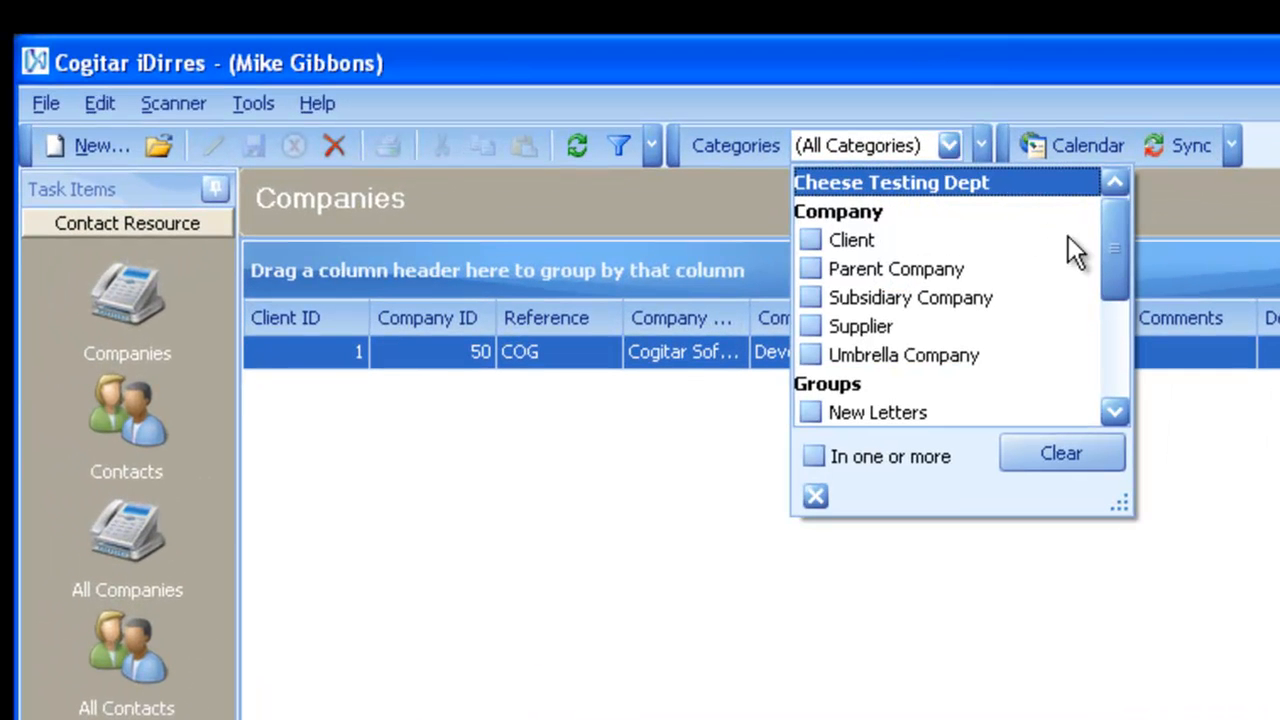
{"action": "left_click_drag", "start_coordinate": [1113, 247], "coordinate": [1115, 389]}
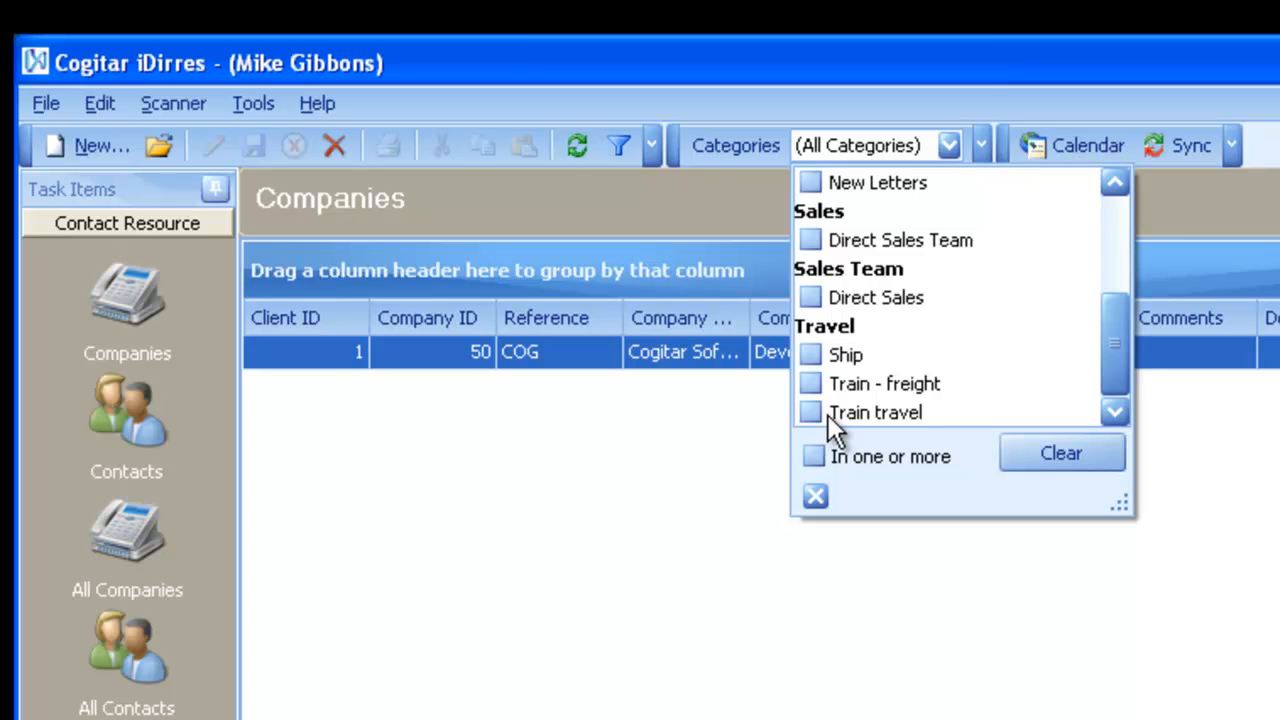
{"action": "left_click", "coordinate": [484, 356]}
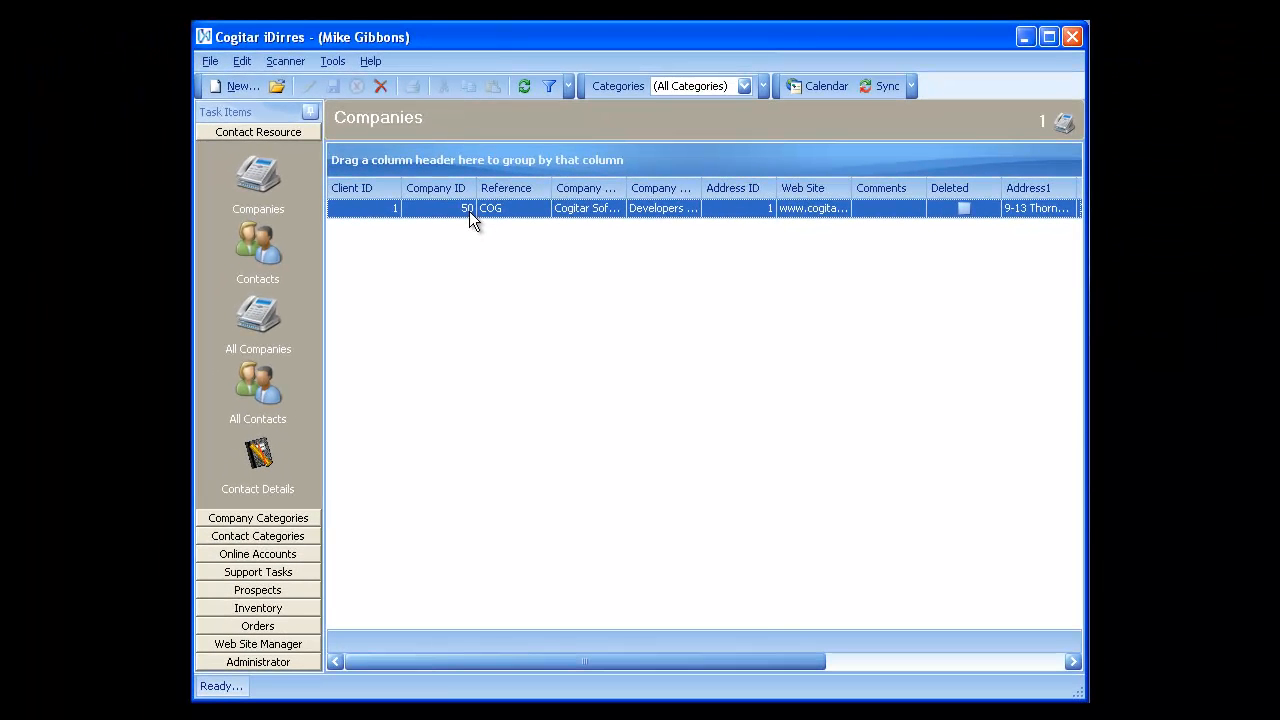
- Open the Cogitar Software company to view its categories, and compare those available for its Development Architect contact
{"action": "double_click", "coordinate": [469, 211]}
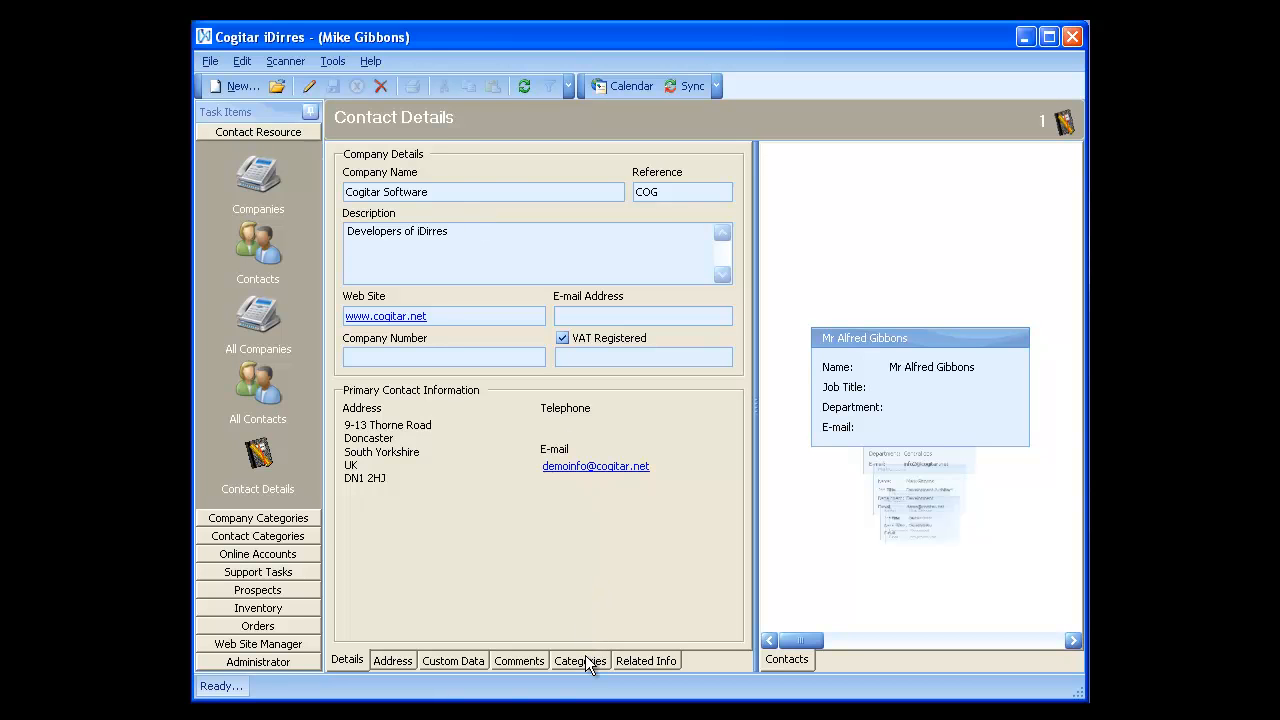
{"action": "left_click", "coordinate": [580, 661]}
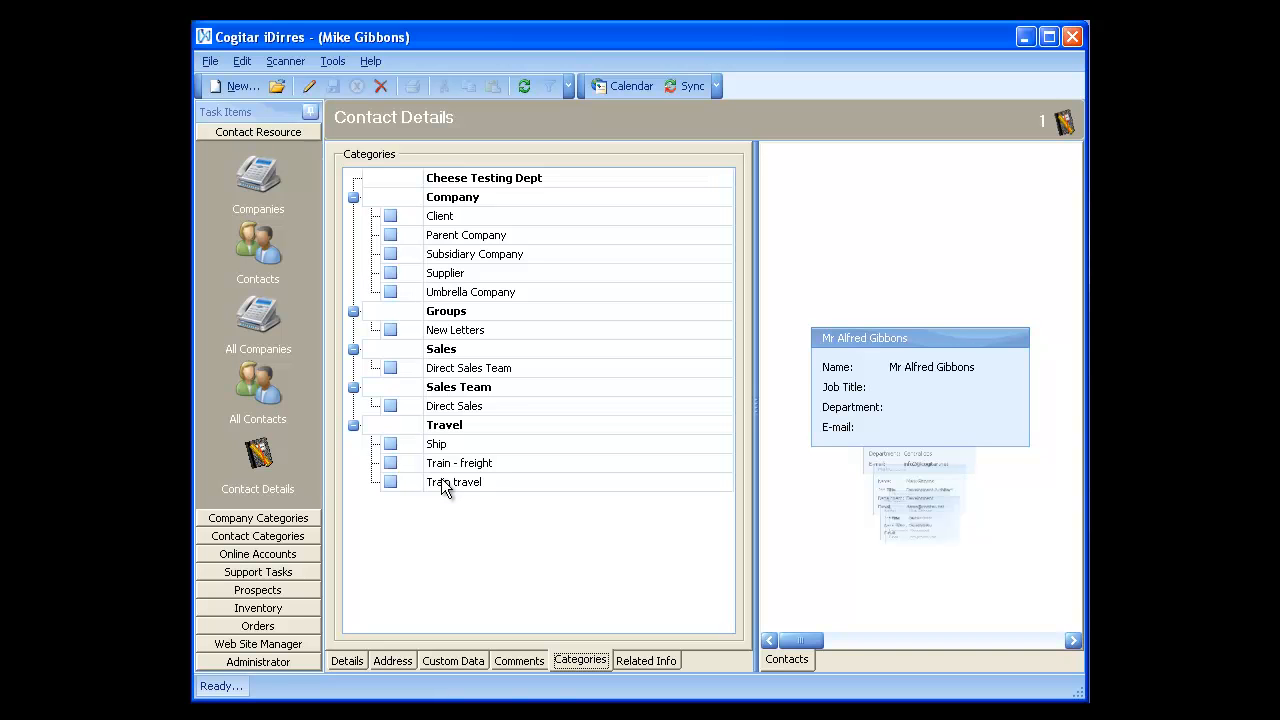
{"action": "left_click_drag", "start_coordinate": [808, 640], "coordinate": [909, 639]}
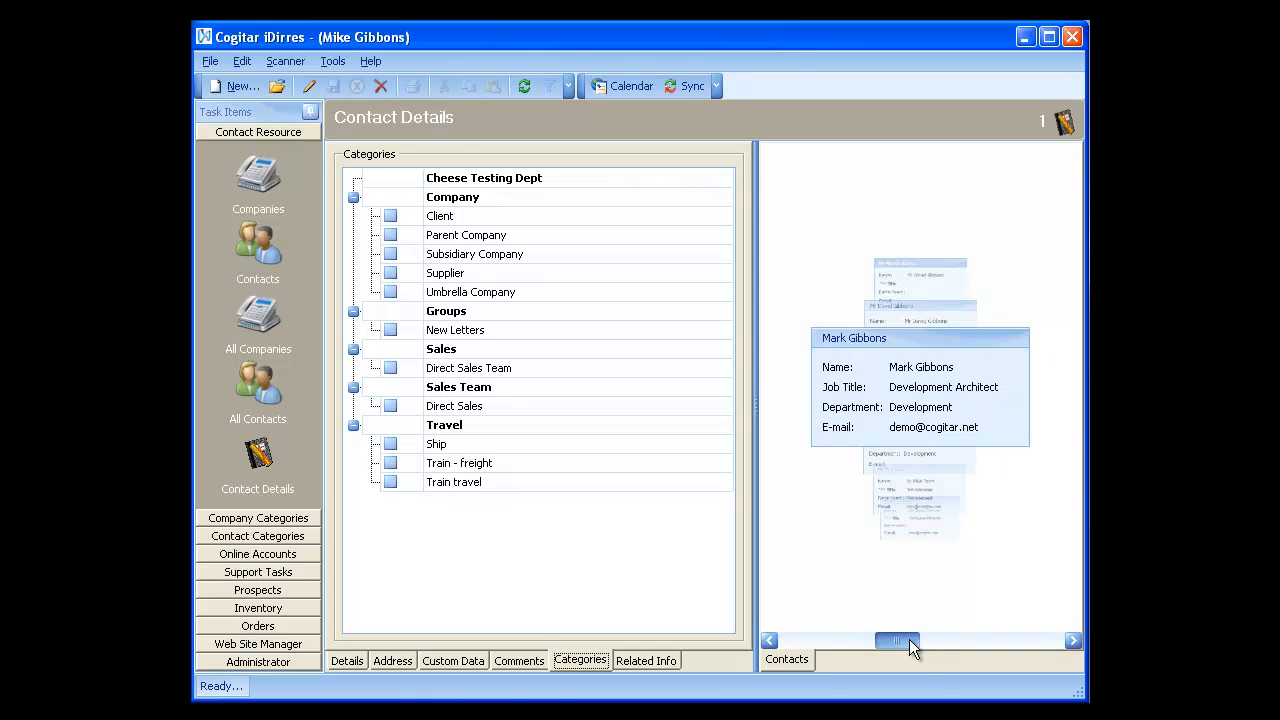
{"action": "left_click", "coordinate": [988, 348]}
{"action": "double_click", "coordinate": [988, 348]}
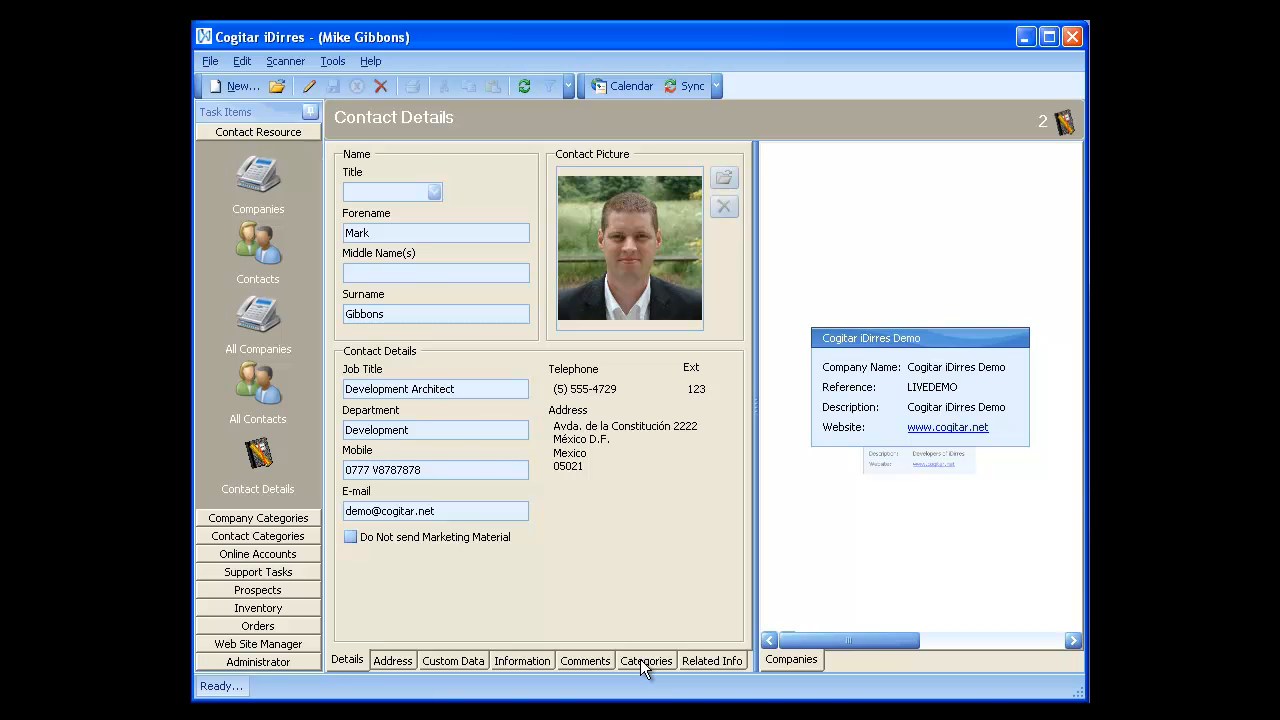
{"action": "left_click", "coordinate": [643, 661]}
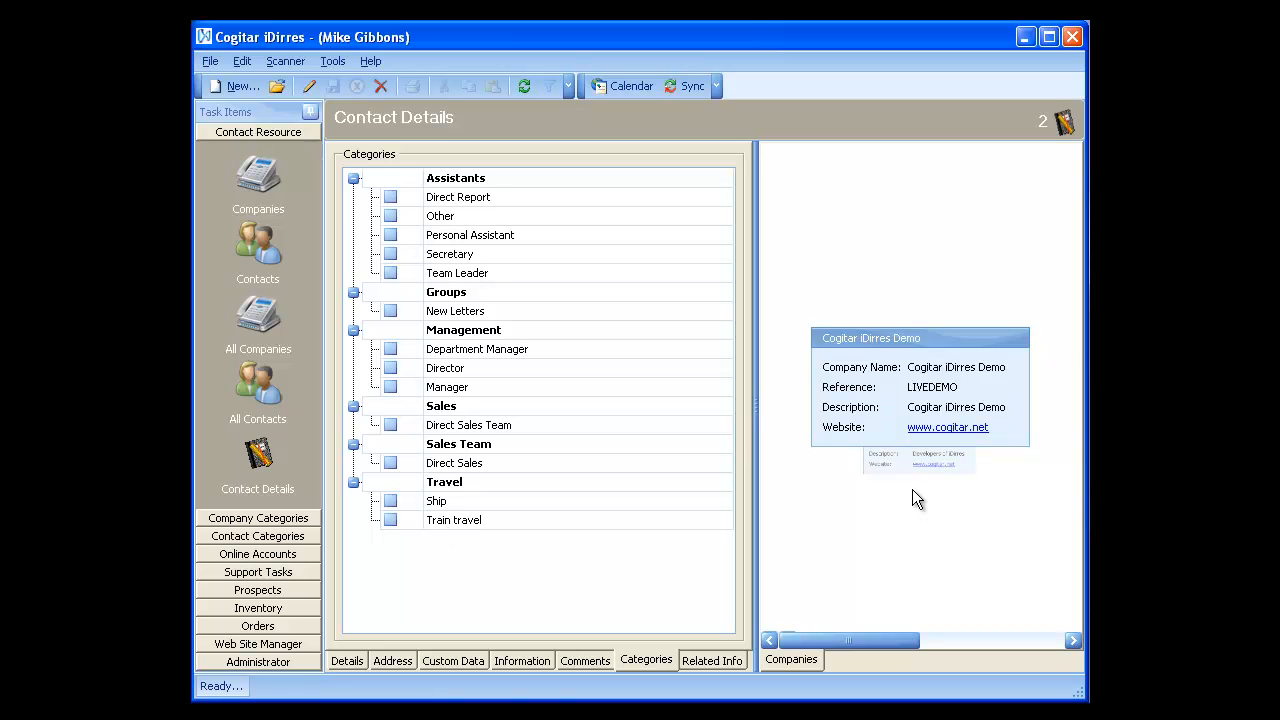
- Return to the categories of the Cogitar Software company and display the contact category shortcuts
{"action": "scroll", "coordinate": [911, 461], "scroll_direction": "down", "scroll_amount": 1}
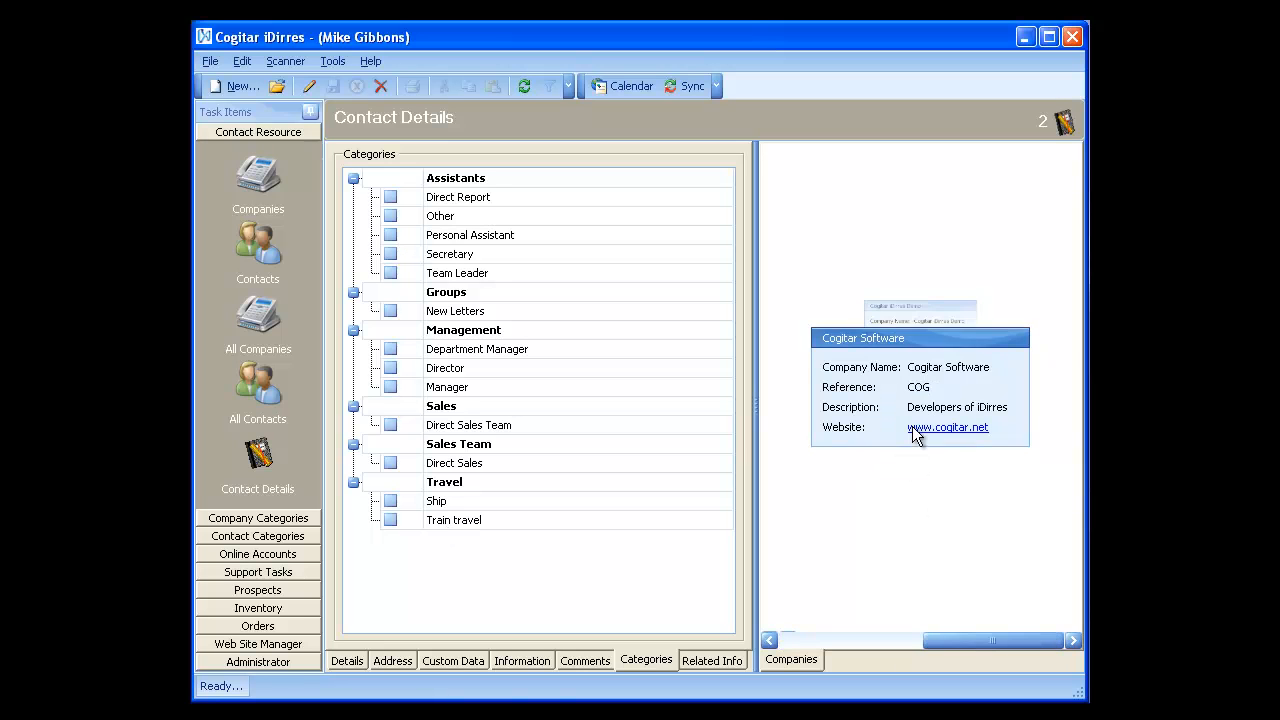
{"action": "double_click", "coordinate": [919, 341]}
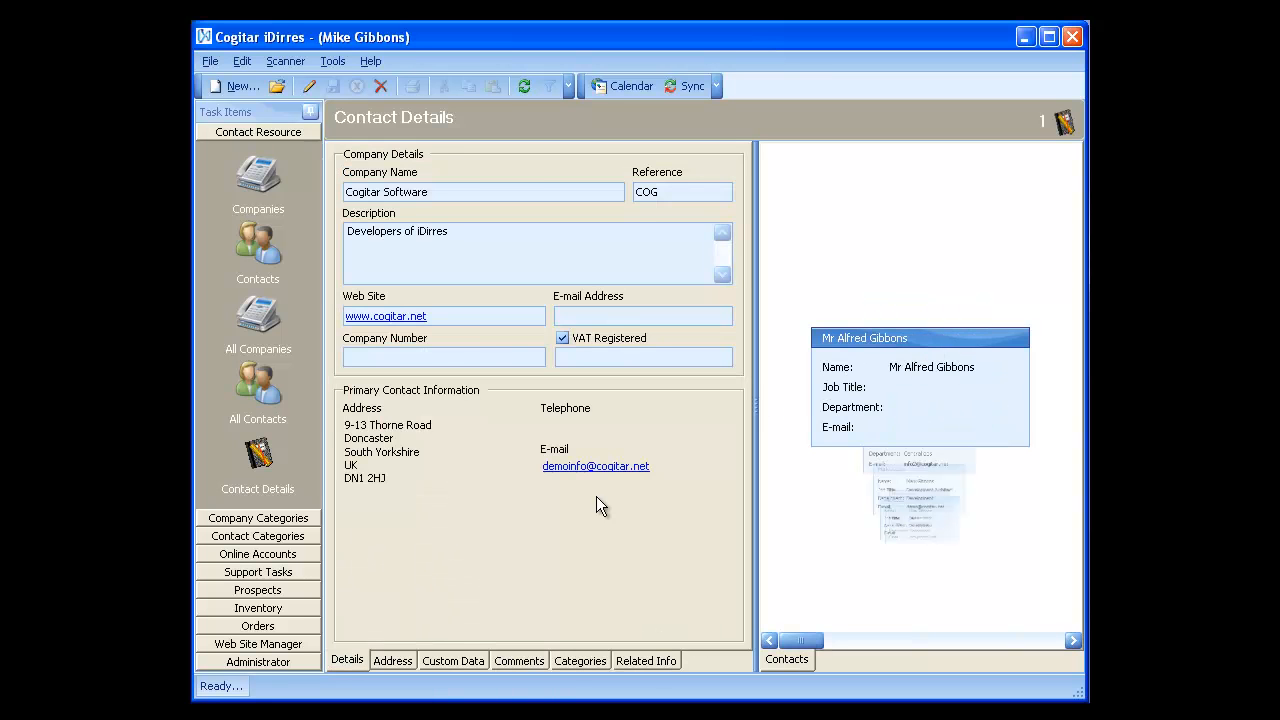
{"action": "left_click", "coordinate": [578, 661]}
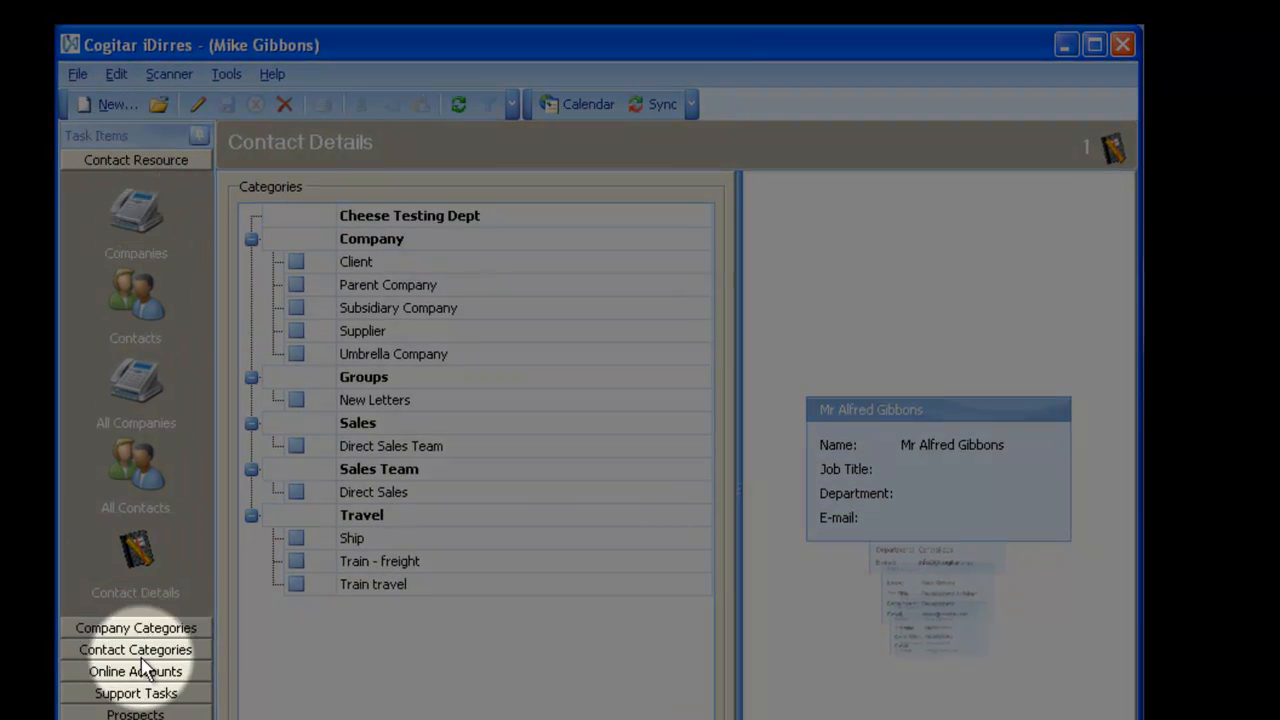
{"action": "left_click", "coordinate": [140, 650]}
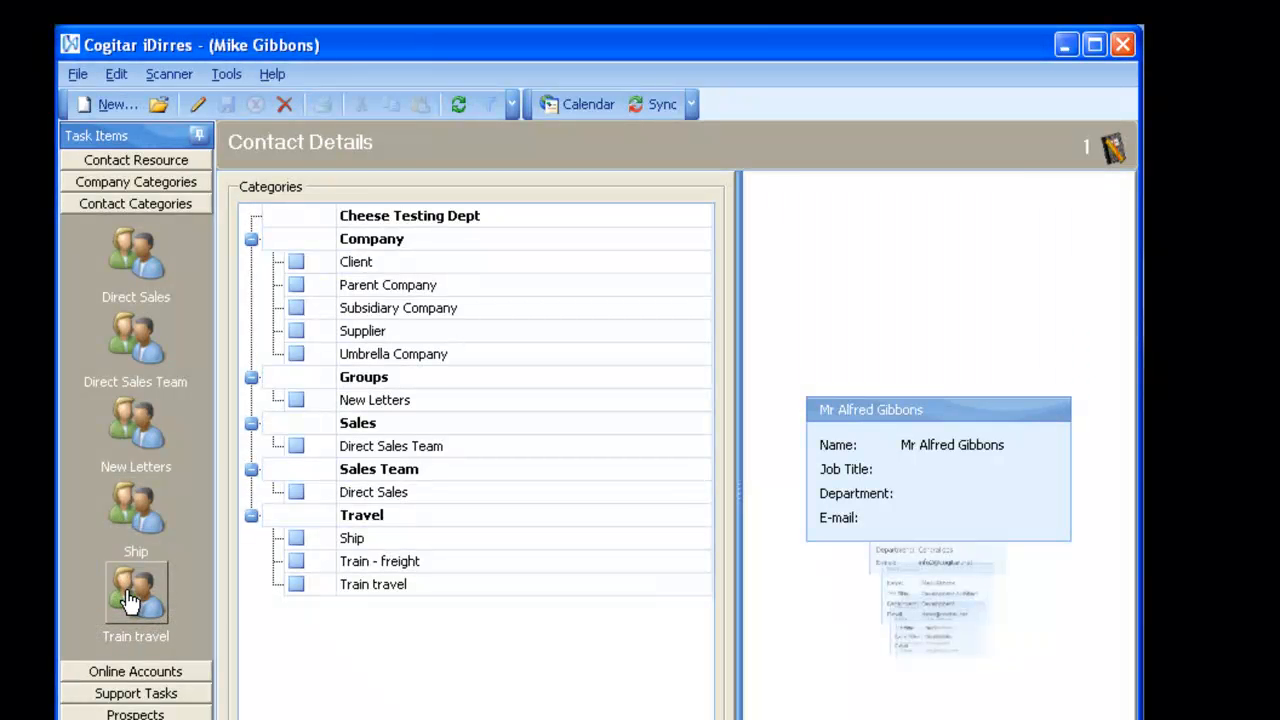
- Assign the Train travel and Ship categories to the Cogitar Software company and save the record
{"action": "left_click", "coordinate": [203, 104]}
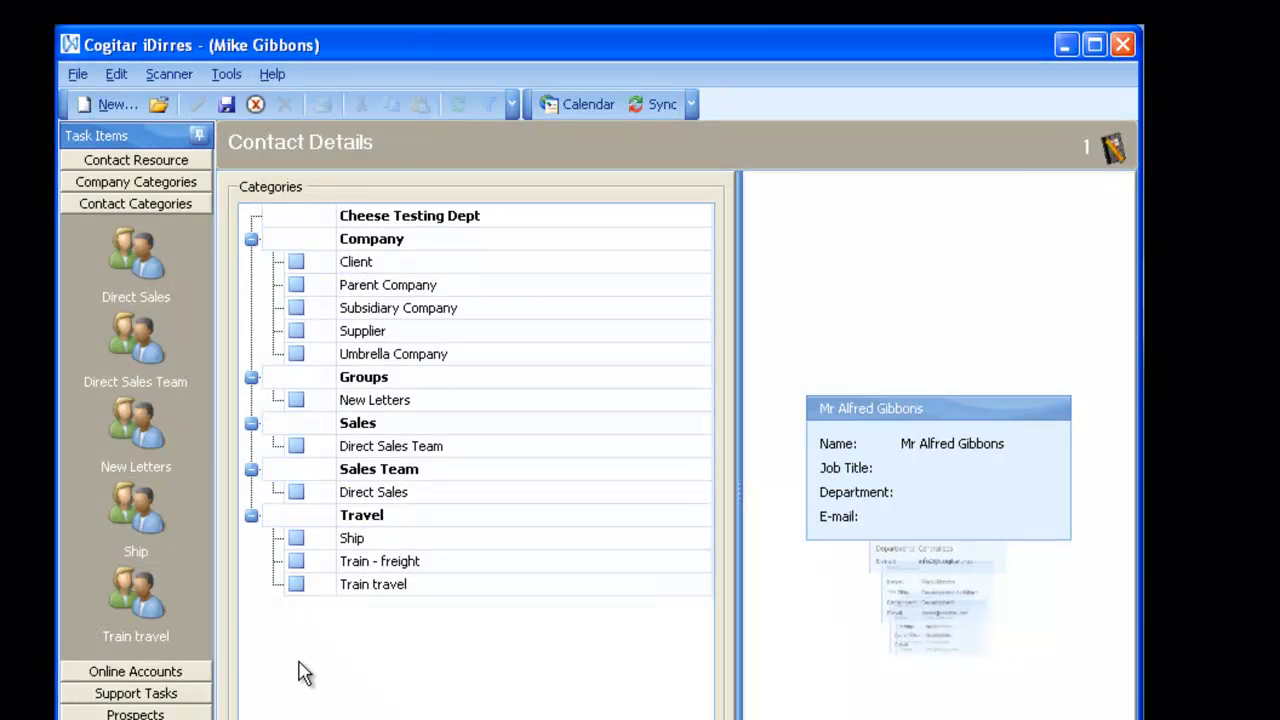
{"action": "left_click", "coordinate": [298, 589]}
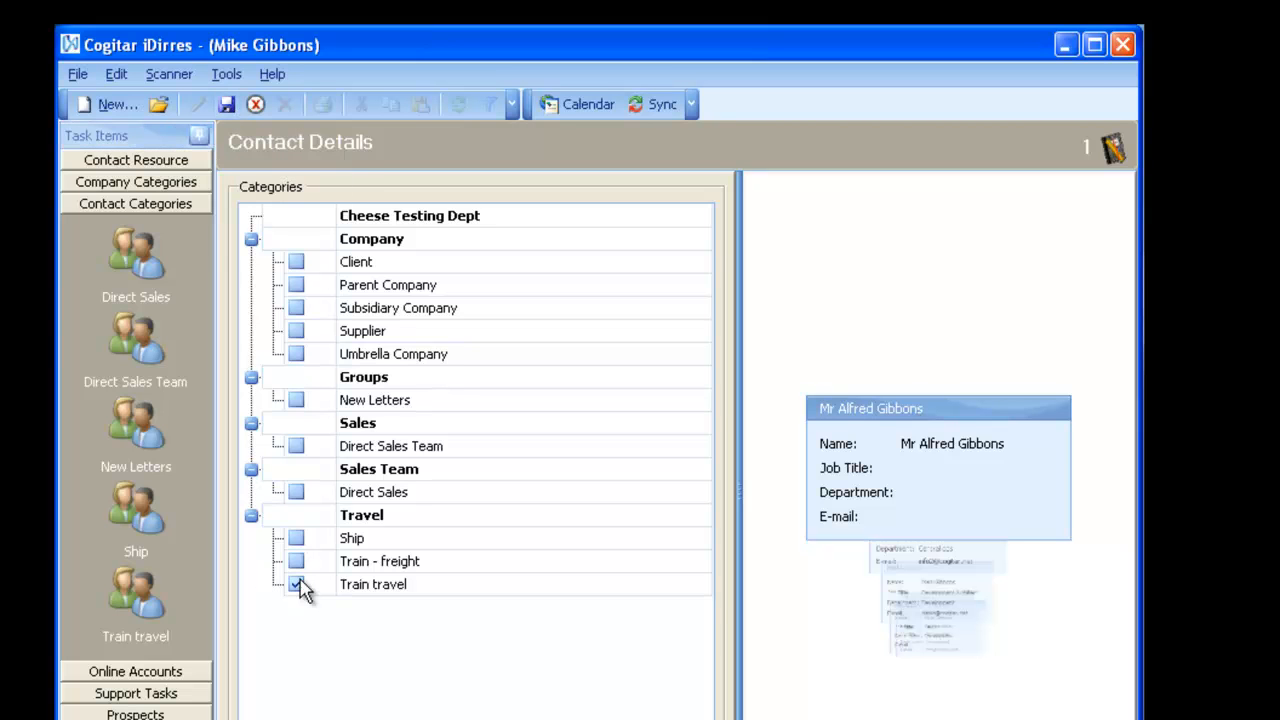
{"action": "left_click", "coordinate": [296, 538]}
{"action": "left_click", "coordinate": [227, 105]}
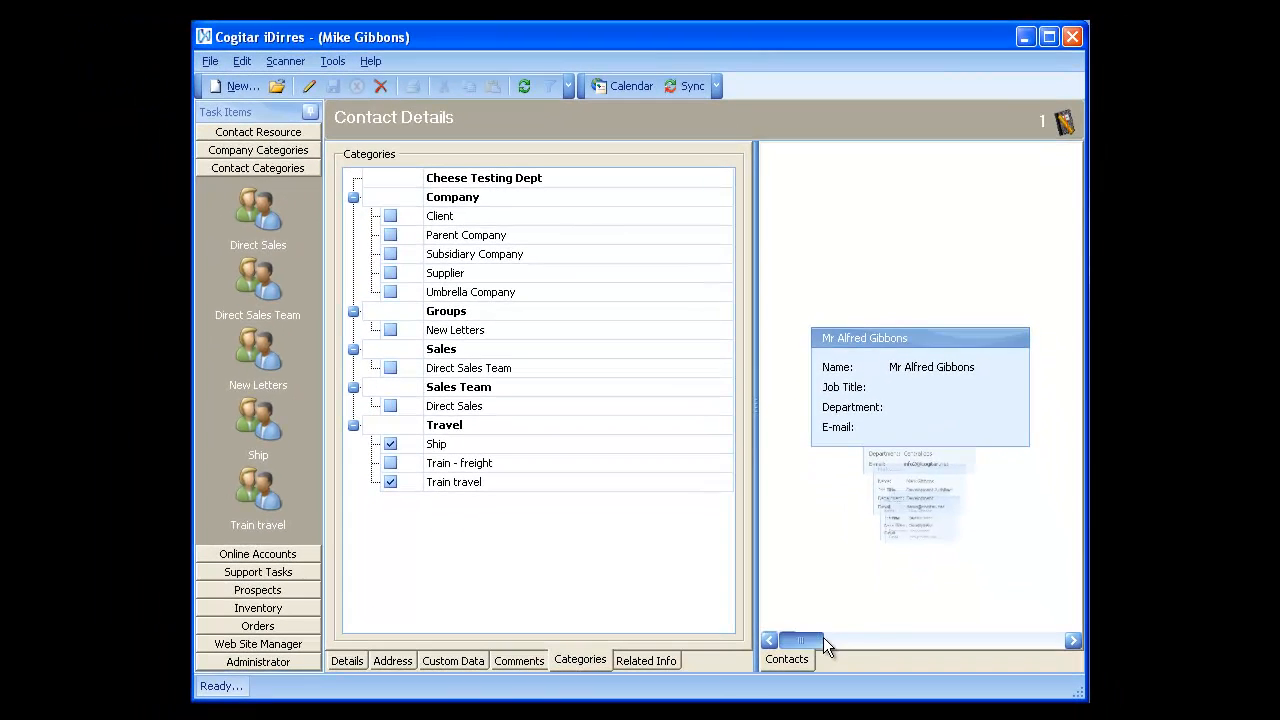
- Open the company's Development Architect contact, assign the Train travel category to it, and save the record
{"action": "left_click_drag", "start_coordinate": [823, 639], "coordinate": [903, 639]}
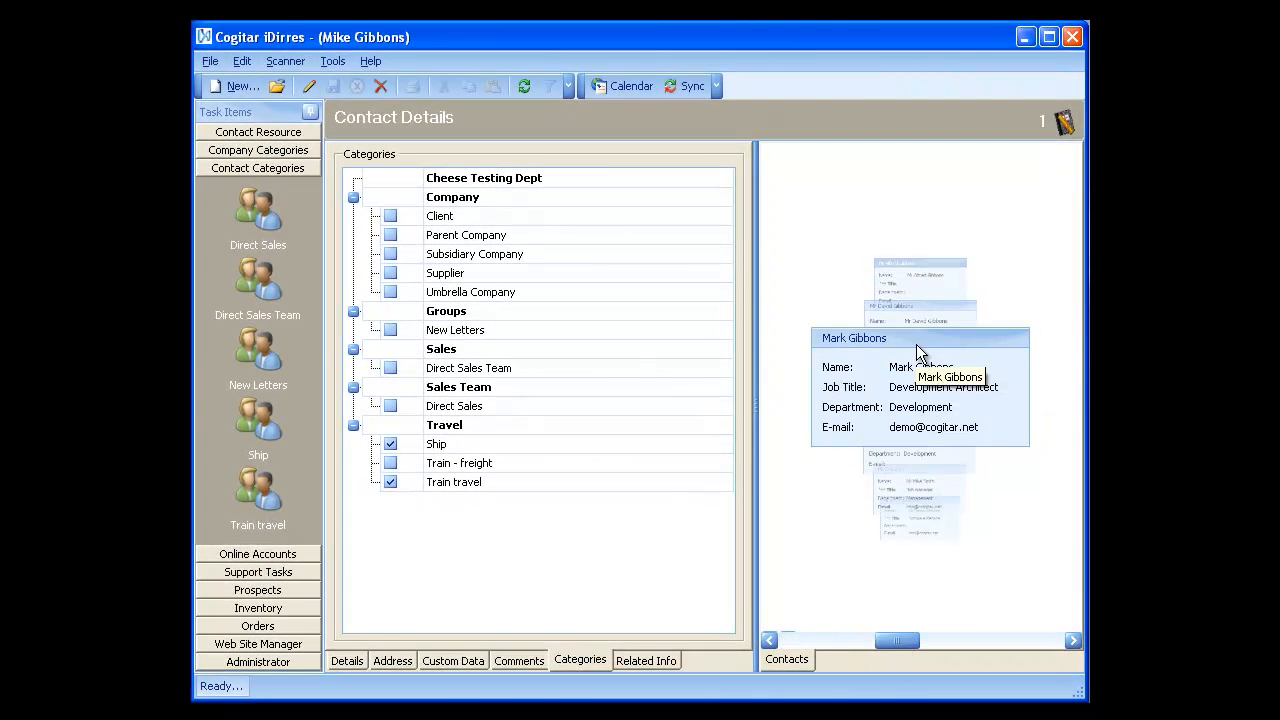
{"action": "double_click", "coordinate": [917, 345]}
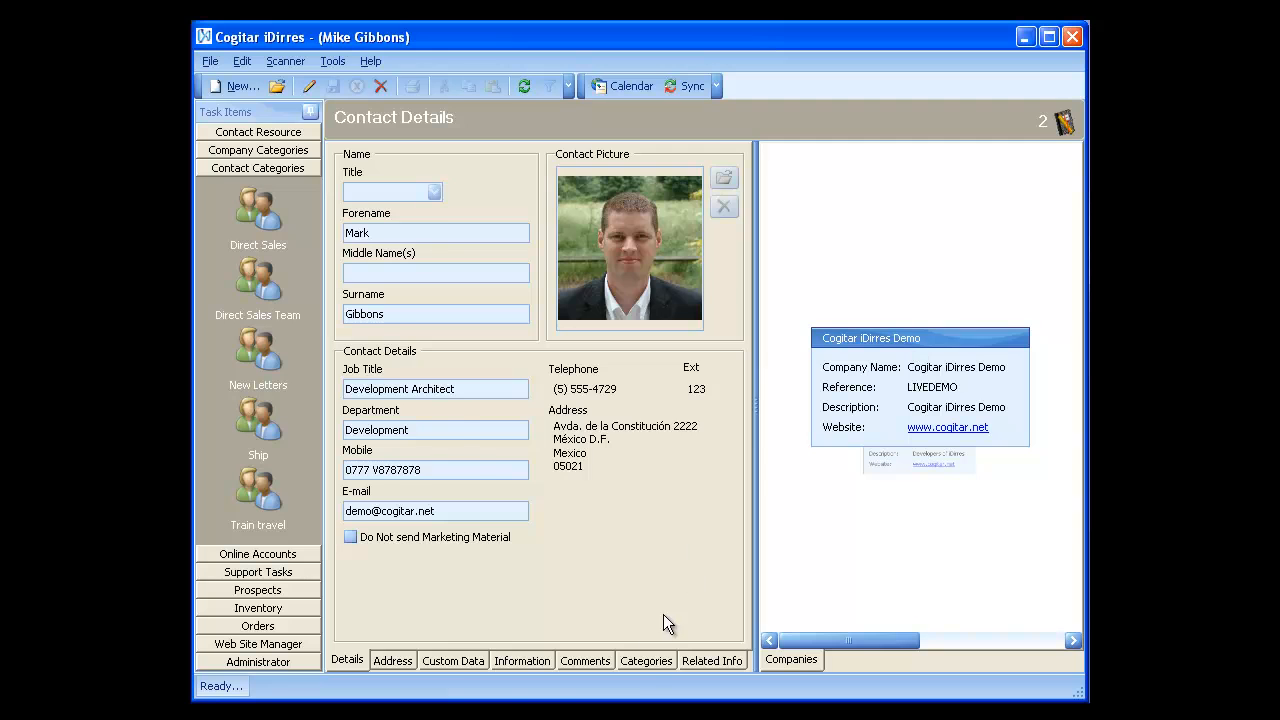
{"action": "left_click", "coordinate": [648, 661]}
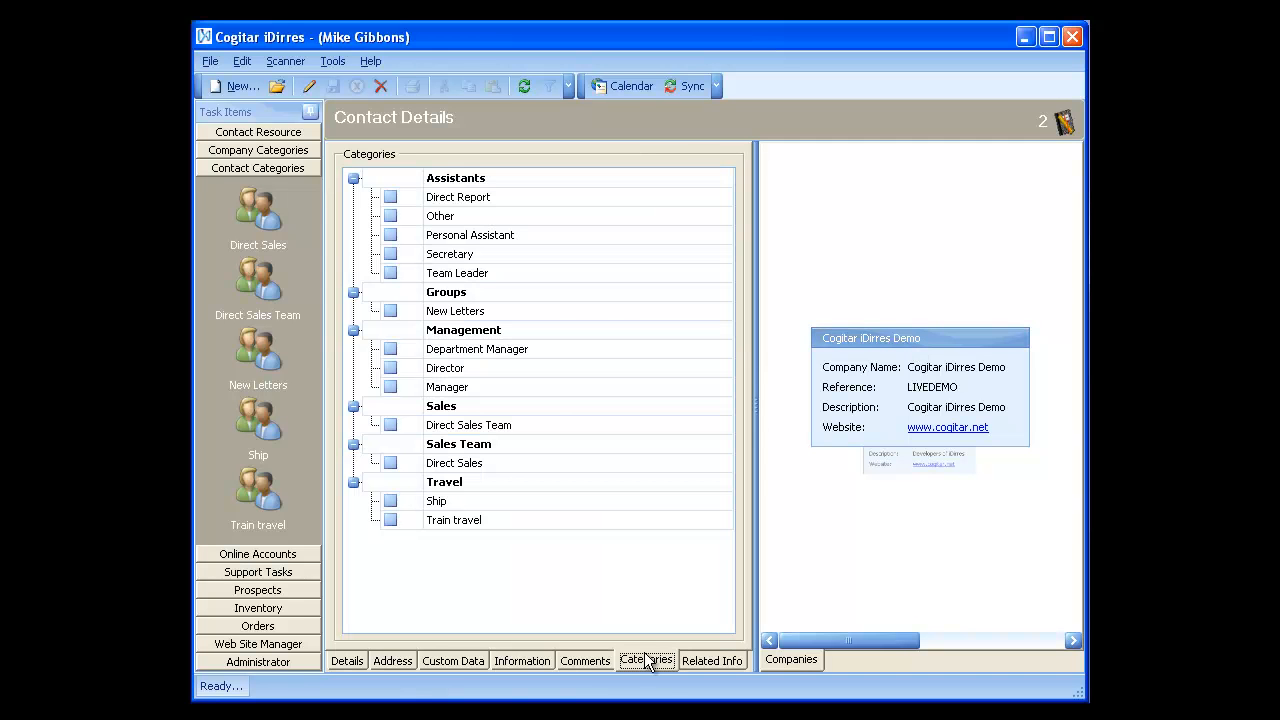
{"action": "left_click", "coordinate": [310, 86]}
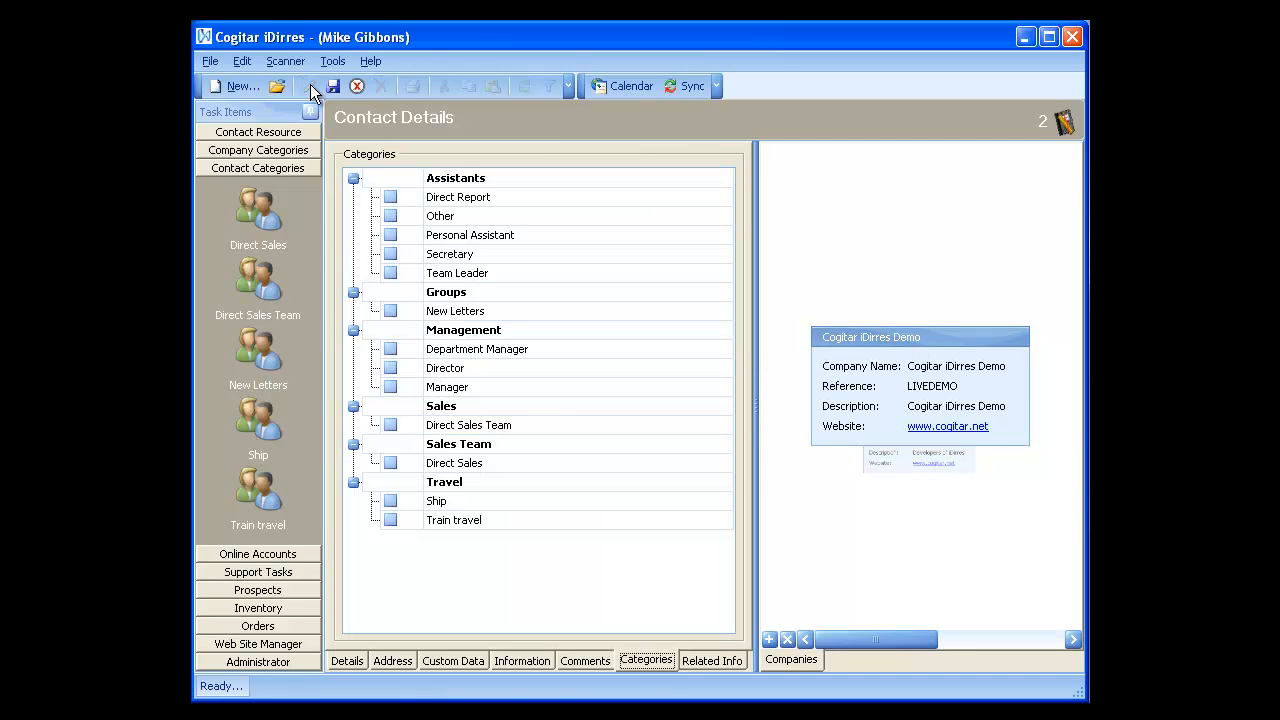
{"action": "left_click", "coordinate": [389, 520]}
{"action": "left_click", "coordinate": [333, 86]}
- List the contacts in the Train travel category, and the companies in the same category, selecting Cogitar Software
{"action": "left_click", "coordinate": [250, 168]}
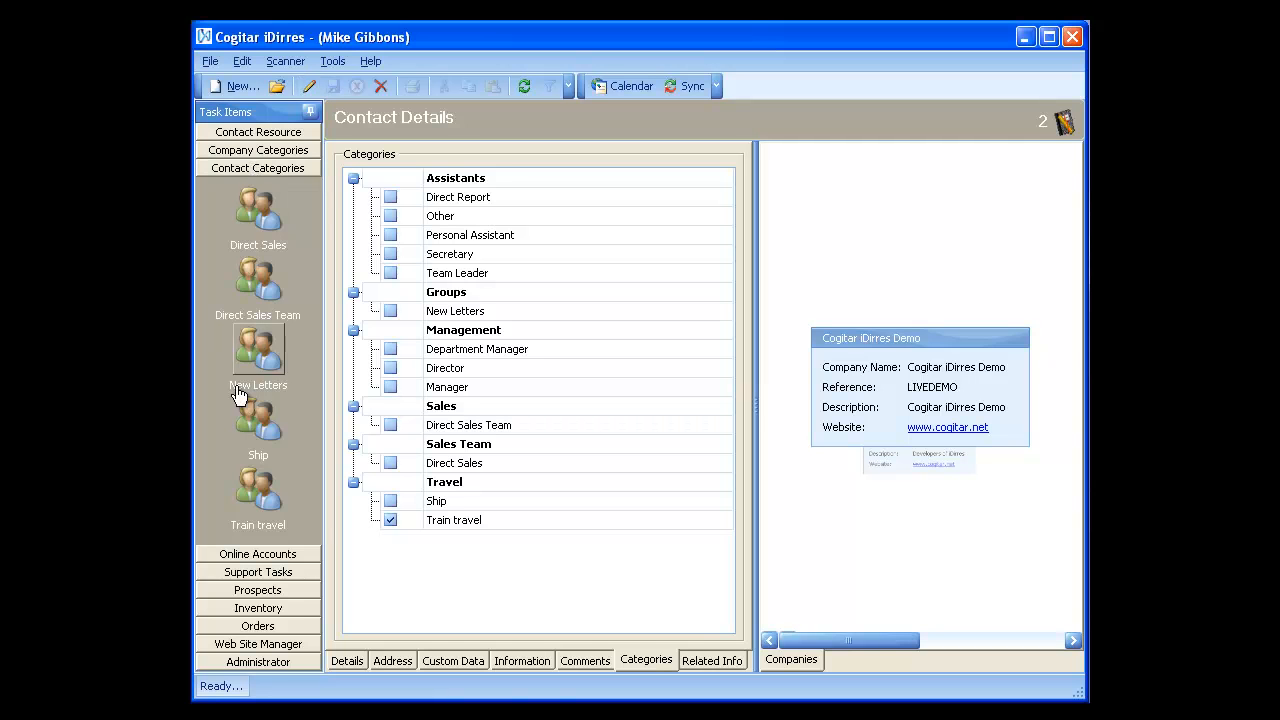
{"action": "left_click", "coordinate": [258, 500]}
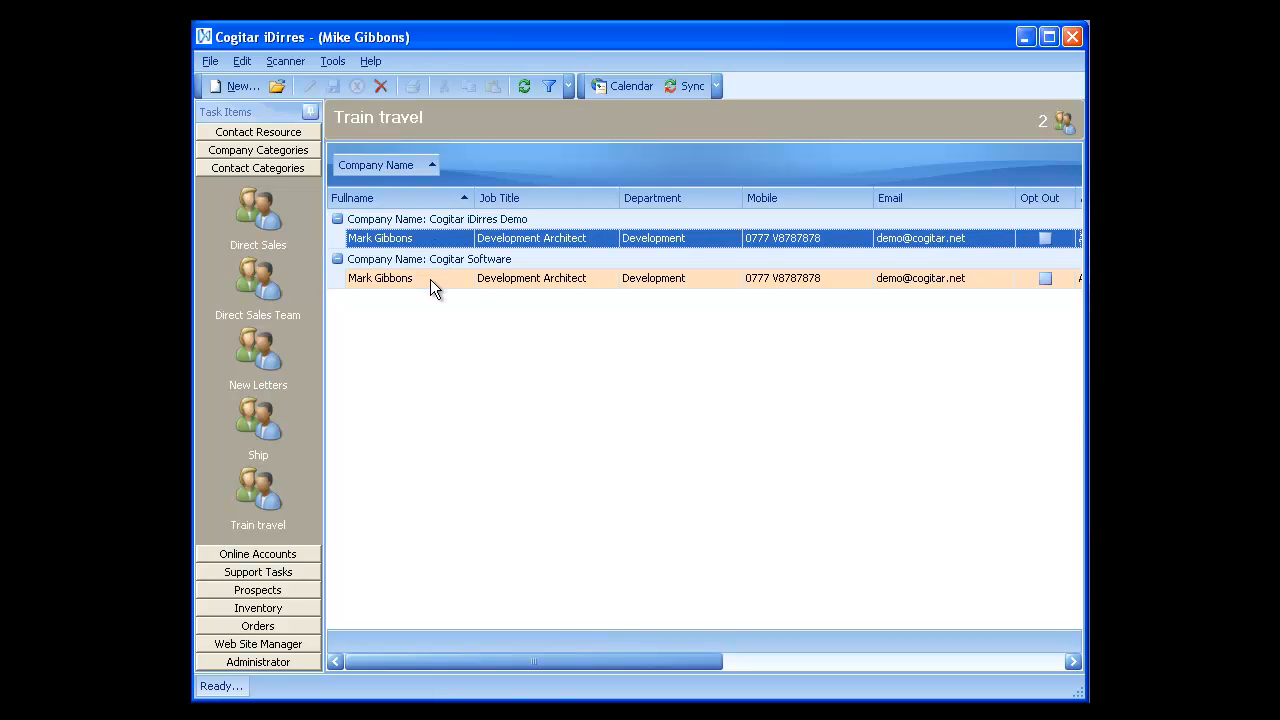
{"action": "left_click", "coordinate": [284, 150]}
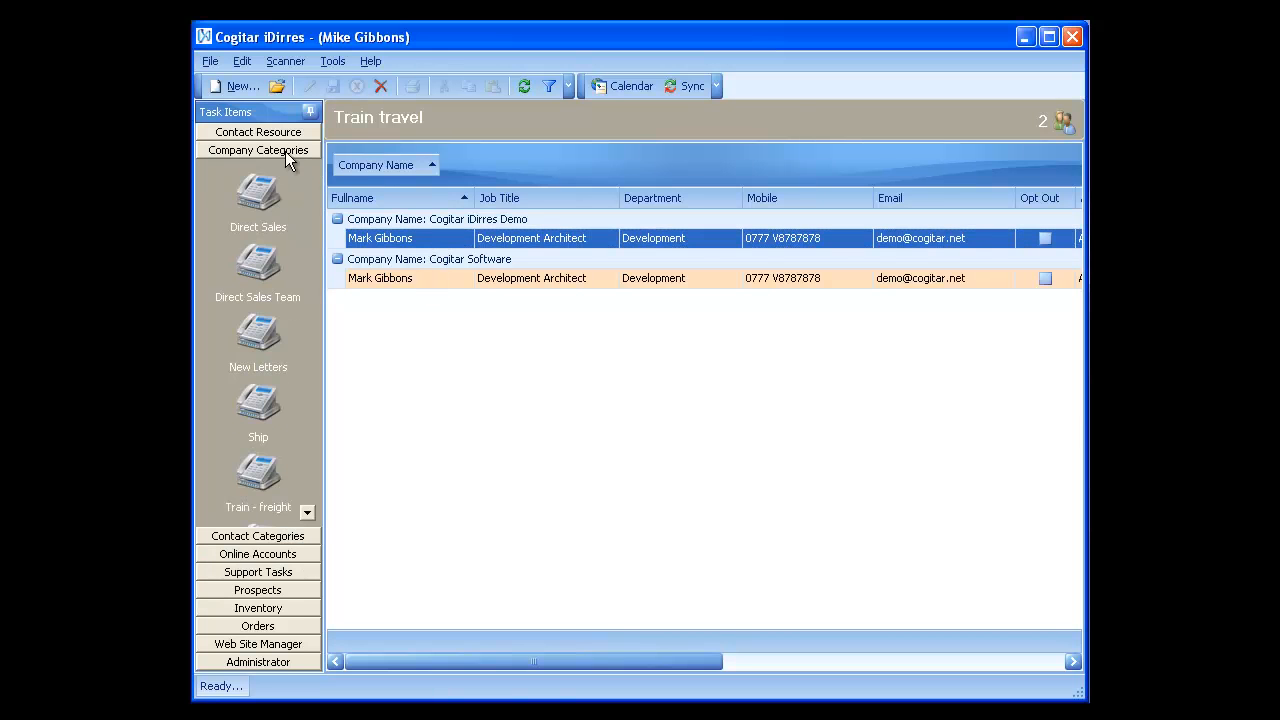
{"action": "left_click", "coordinate": [305, 513]}
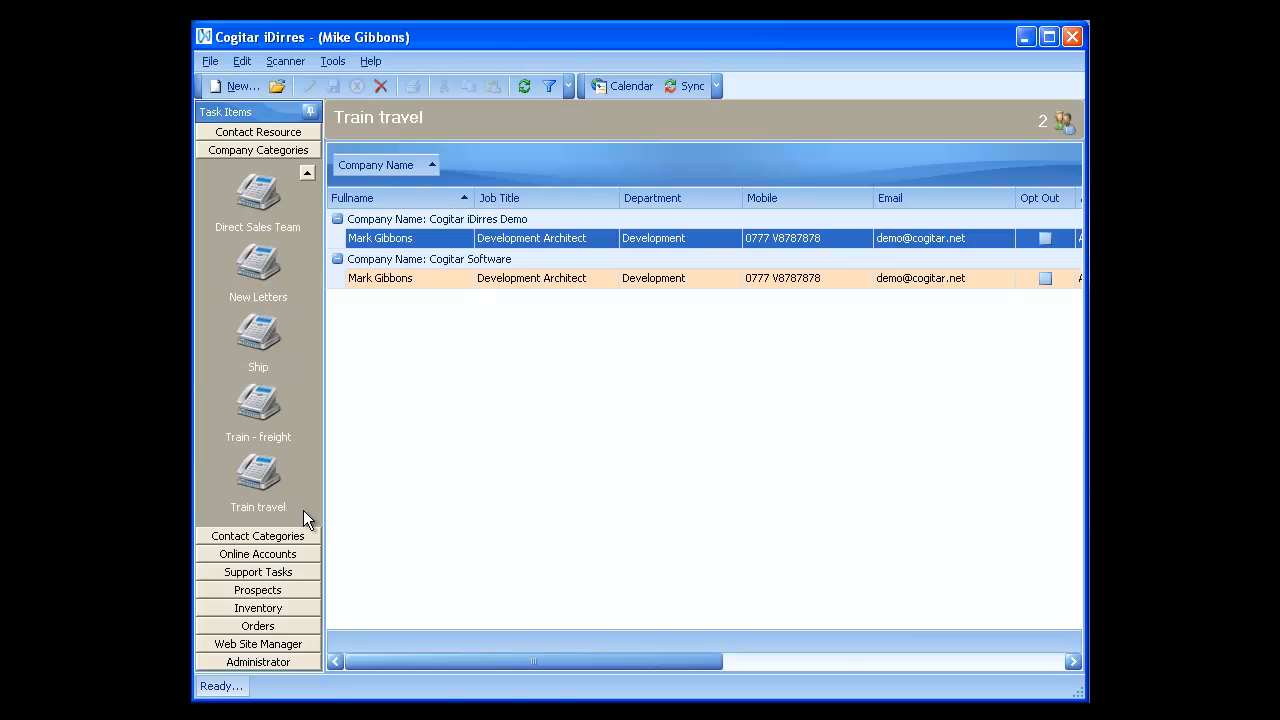
{"action": "left_click", "coordinate": [272, 475]}
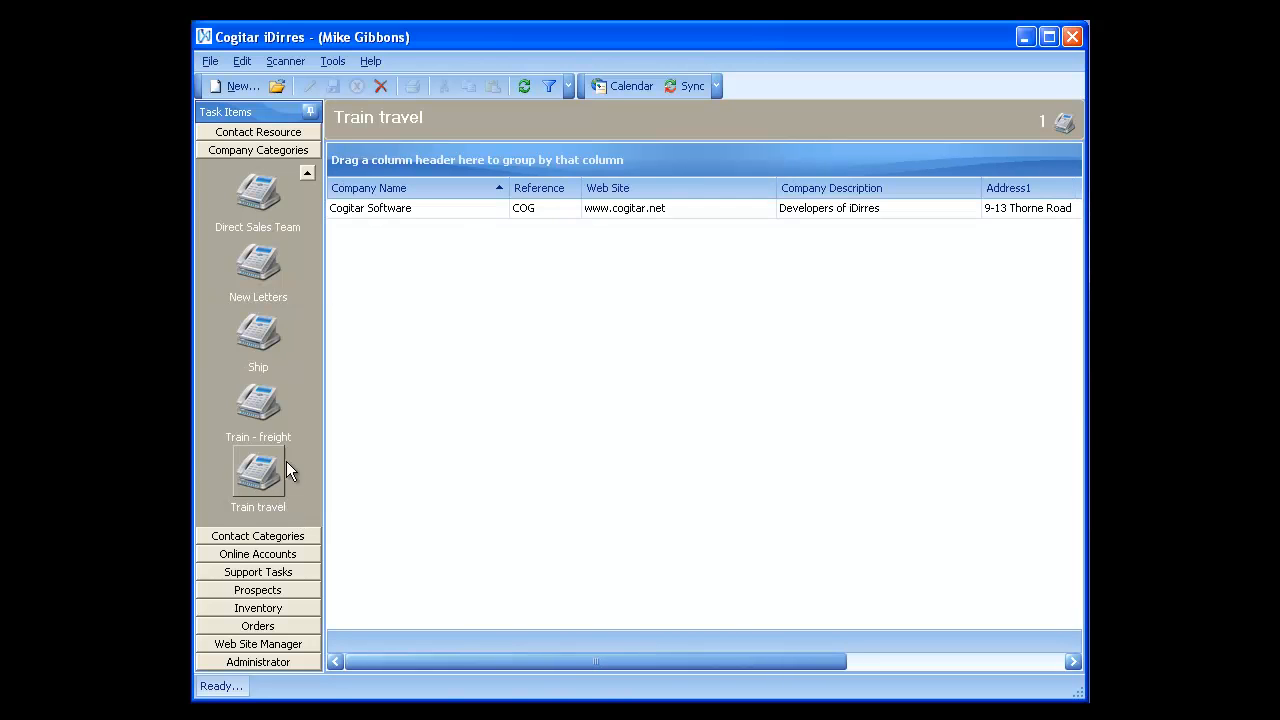
{"action": "left_click", "coordinate": [424, 212]}
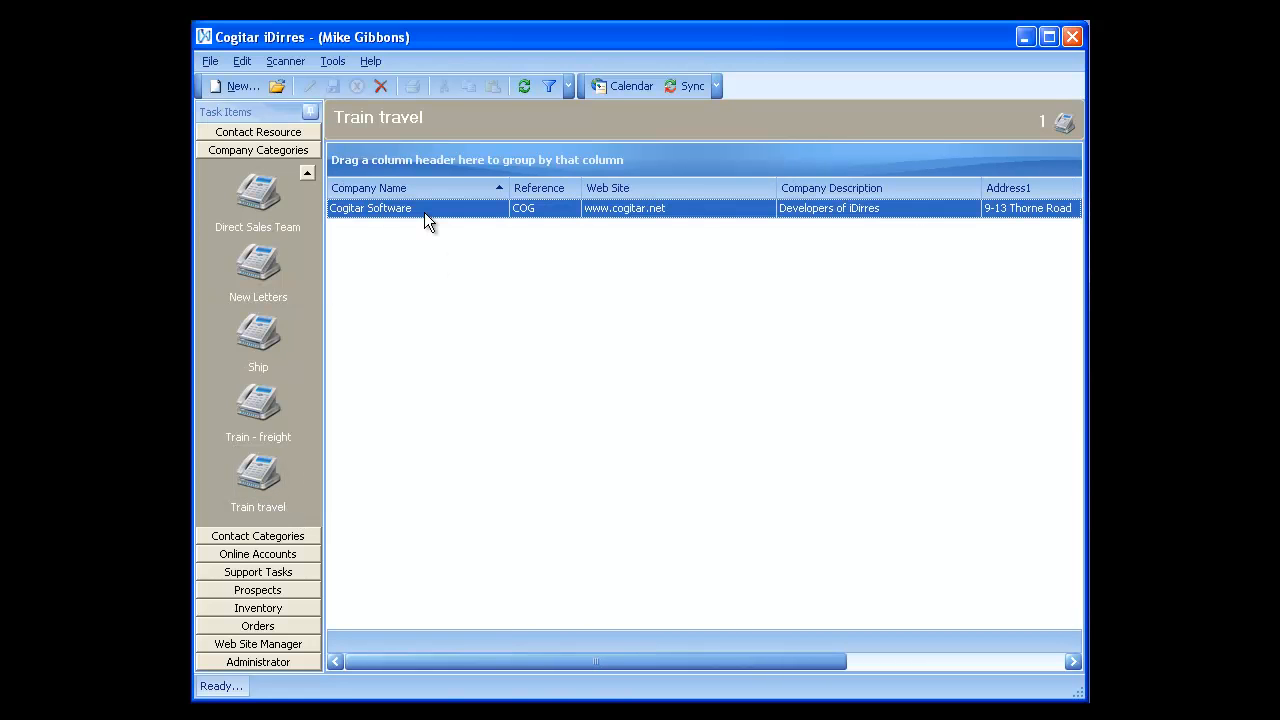